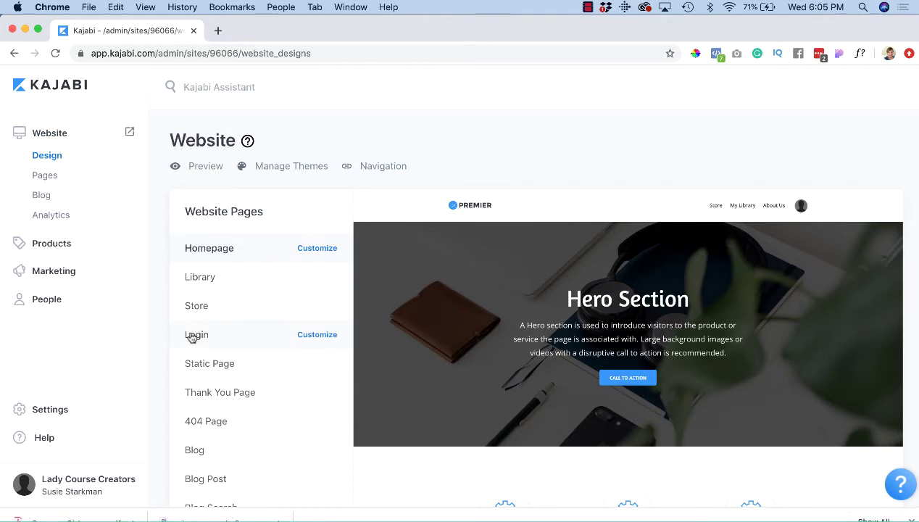
- Open the Login page from Website Pages in the theme customizer
click(317, 336)
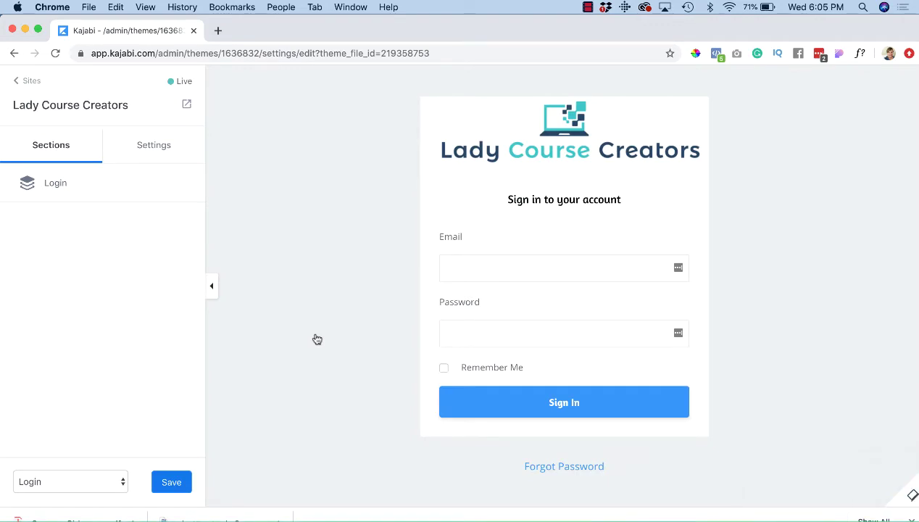
- Open the sign-in section's logo image and bring up the Select Image replacement options
click(147, 149)
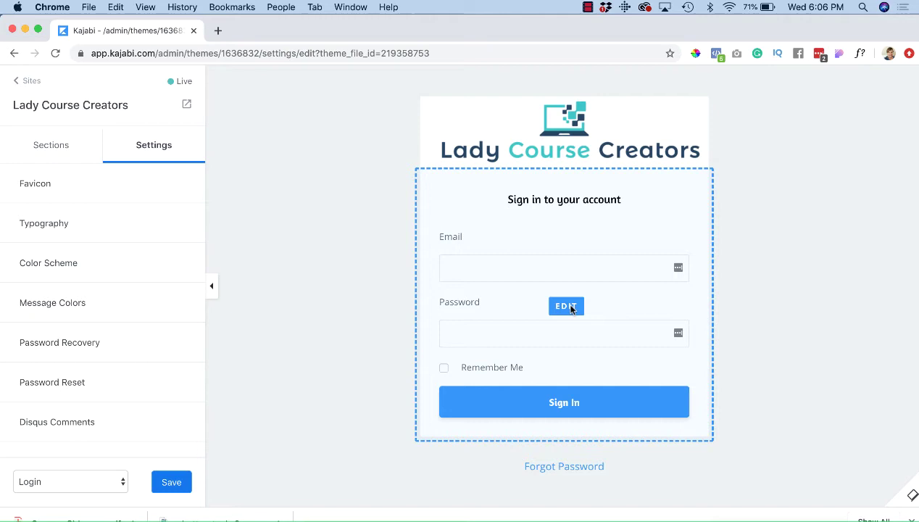
click(567, 306)
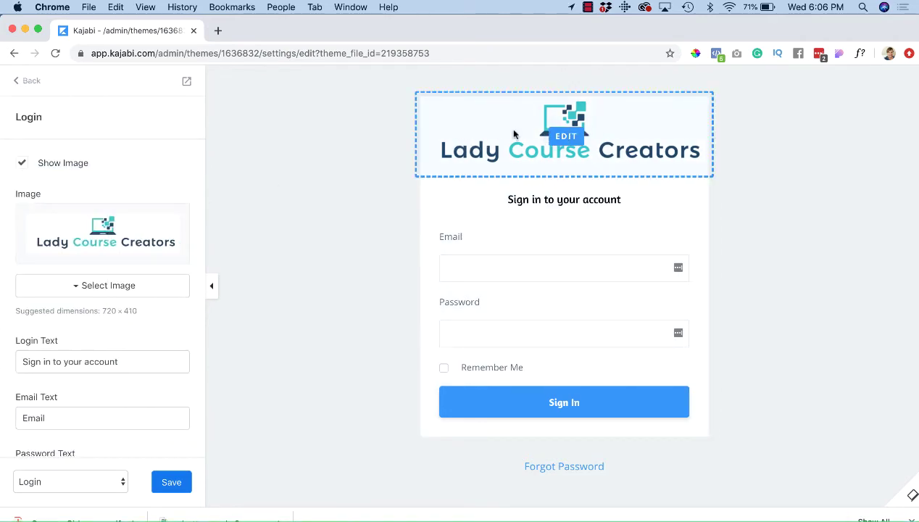
click(566, 138)
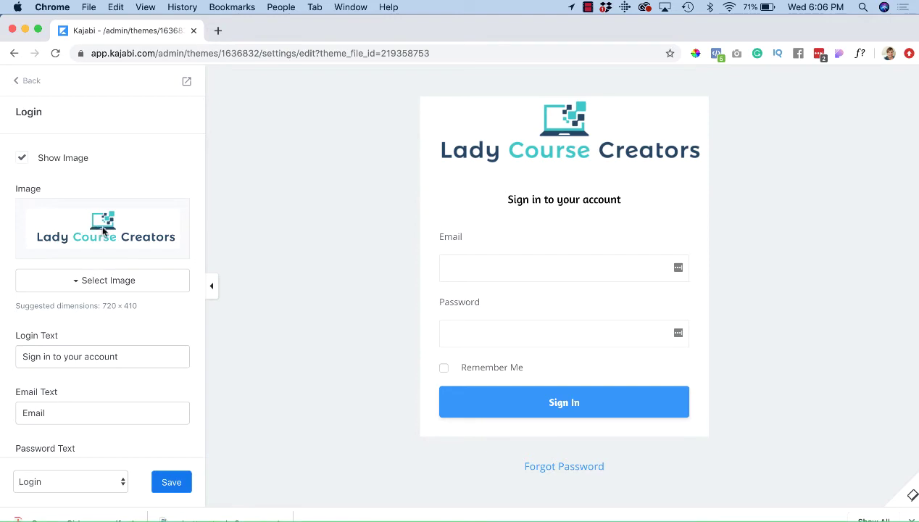
click(103, 285)
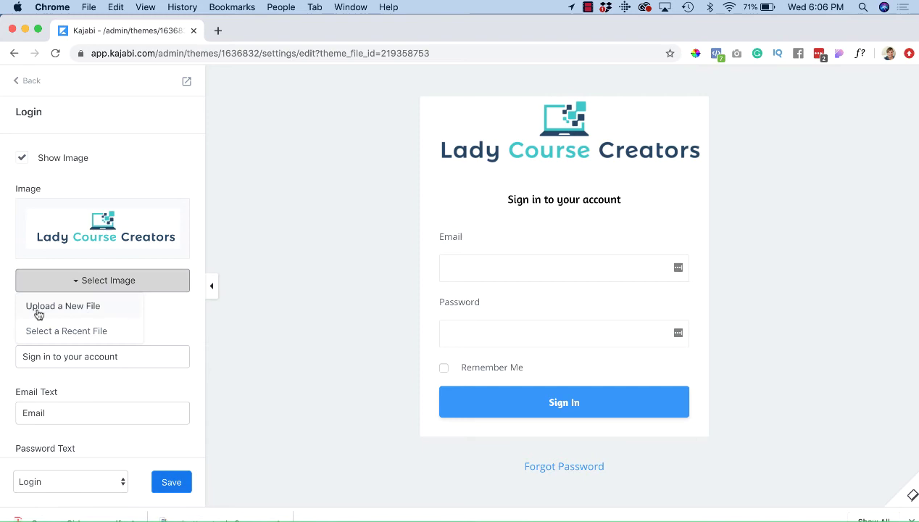
click(79, 311)
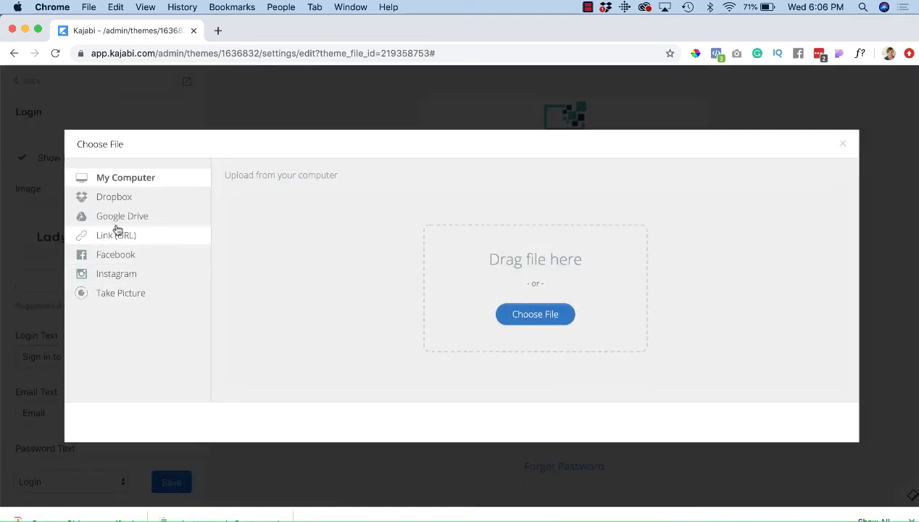
click(843, 143)
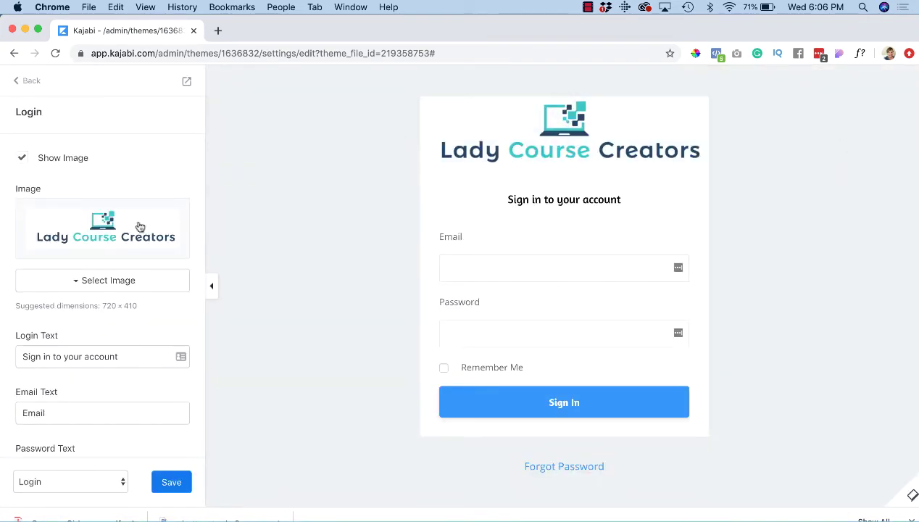
click(96, 284)
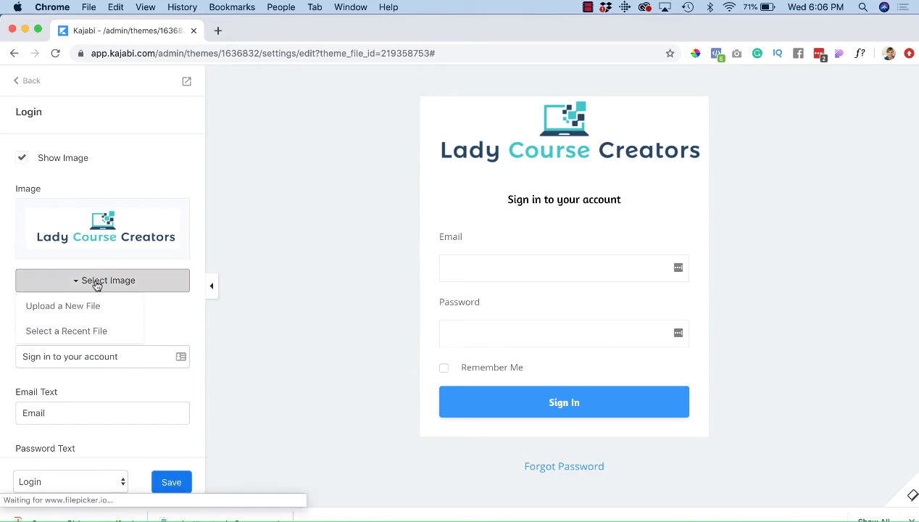
- Replace the header with the recent teal laptop banner, cropped to a thin strip
click(55, 333)
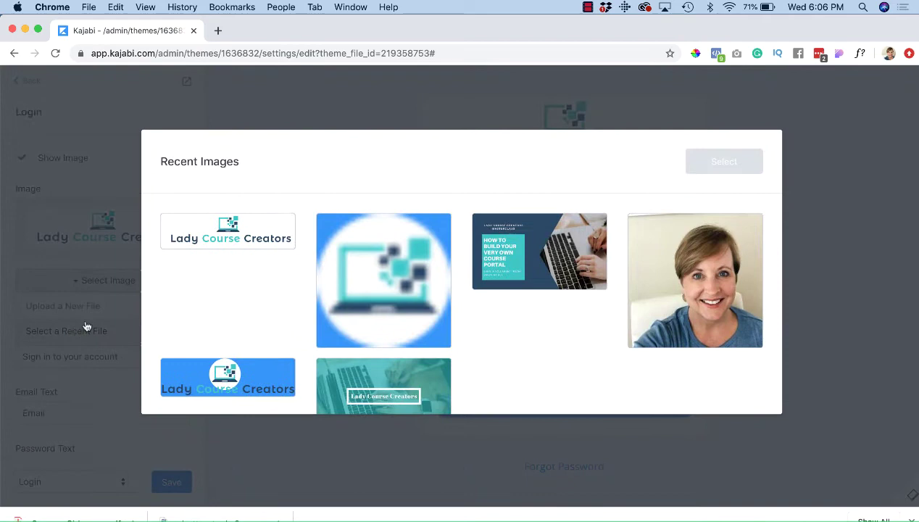
click(376, 404)
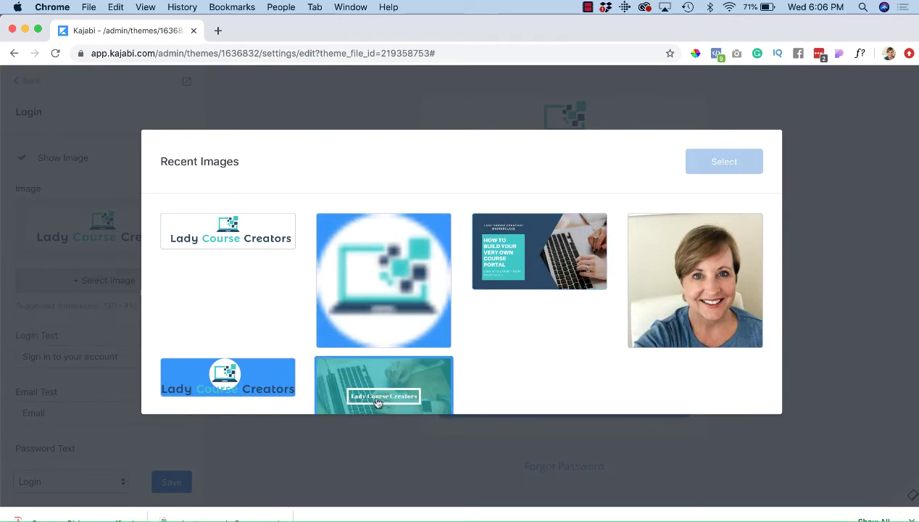
click(724, 161)
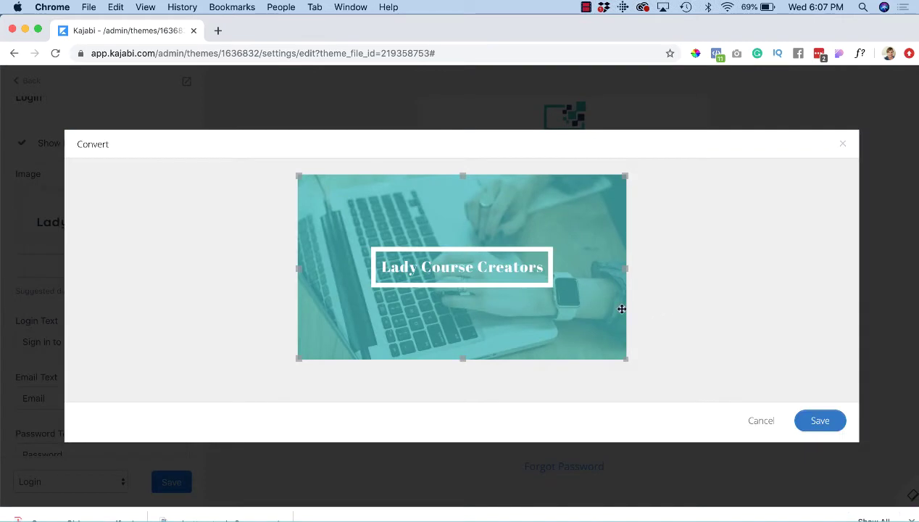
drag(628, 359, 629, 315)
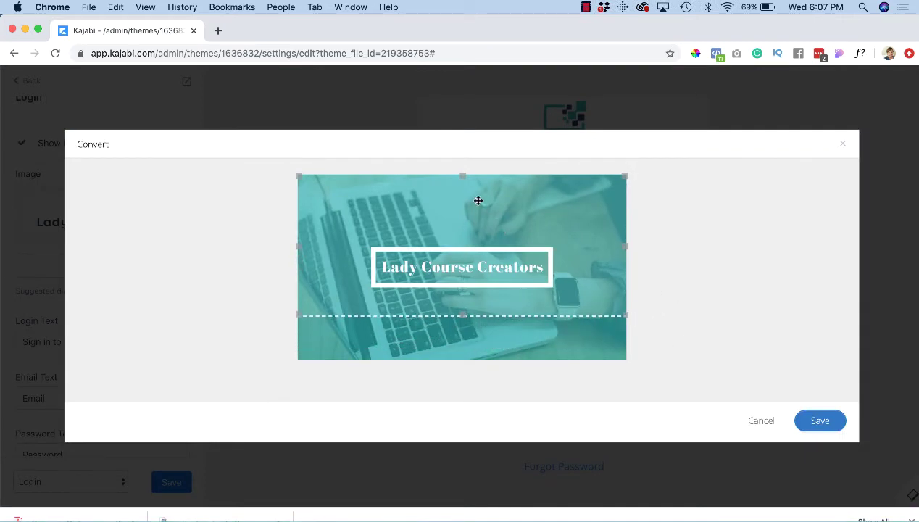
drag(463, 176, 465, 220)
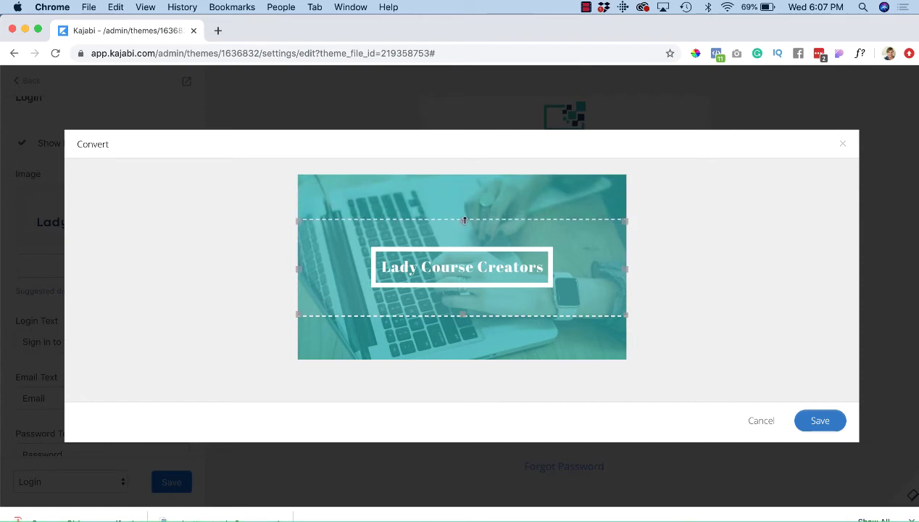
click(820, 421)
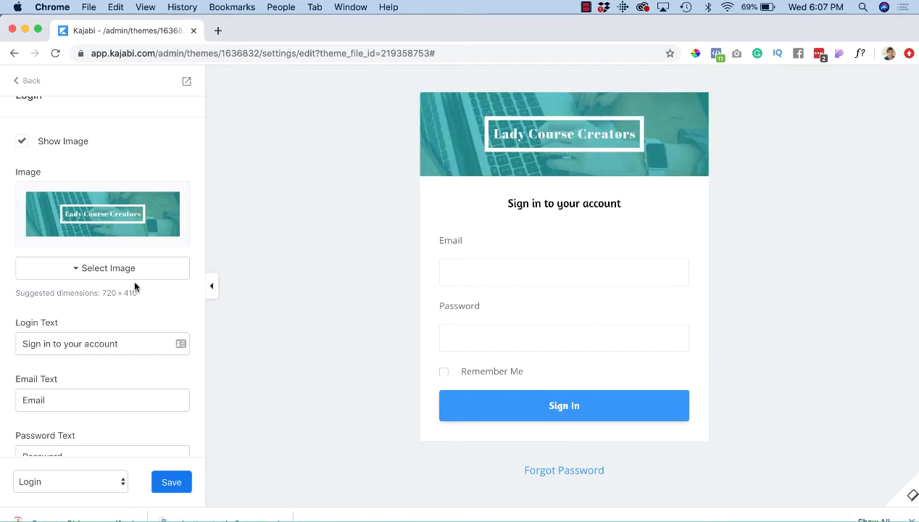
- Keep the Sign In button size at Medium after trying Small
scroll(134, 287, down, 1)
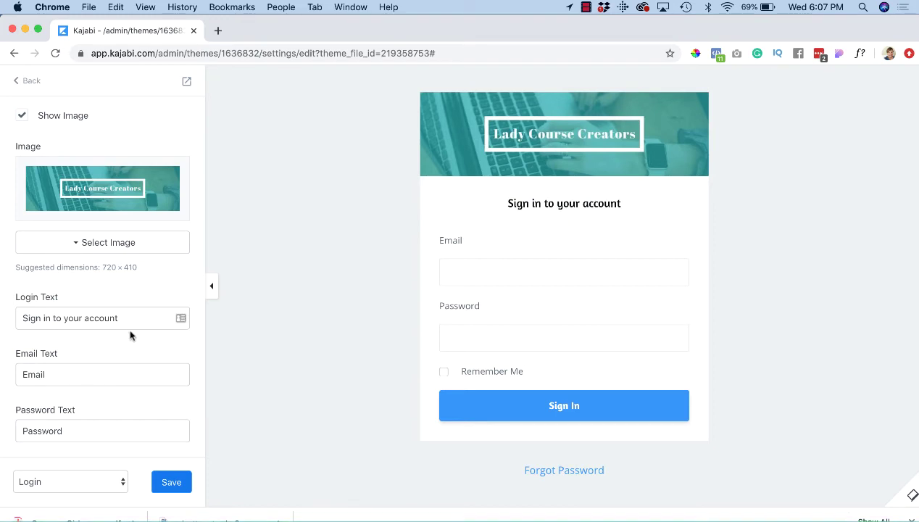
scroll(101, 341, down, 1)
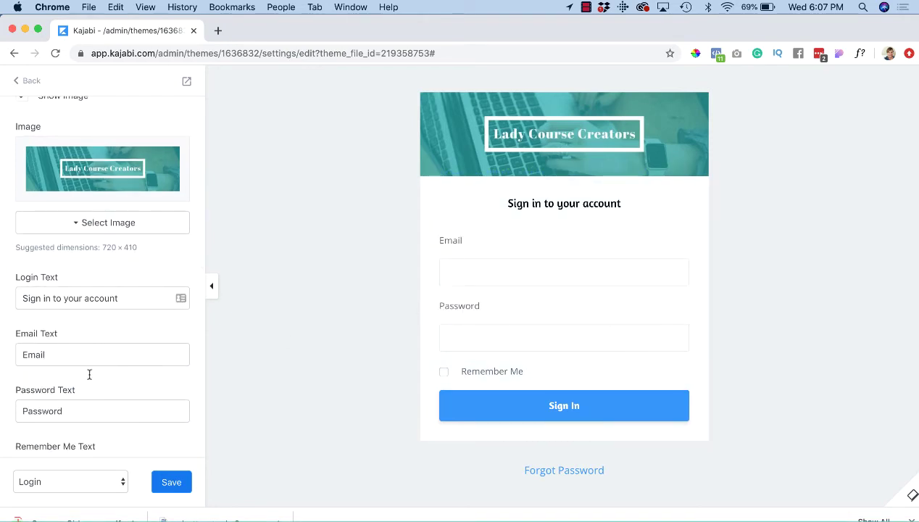
scroll(84, 432, down, 5)
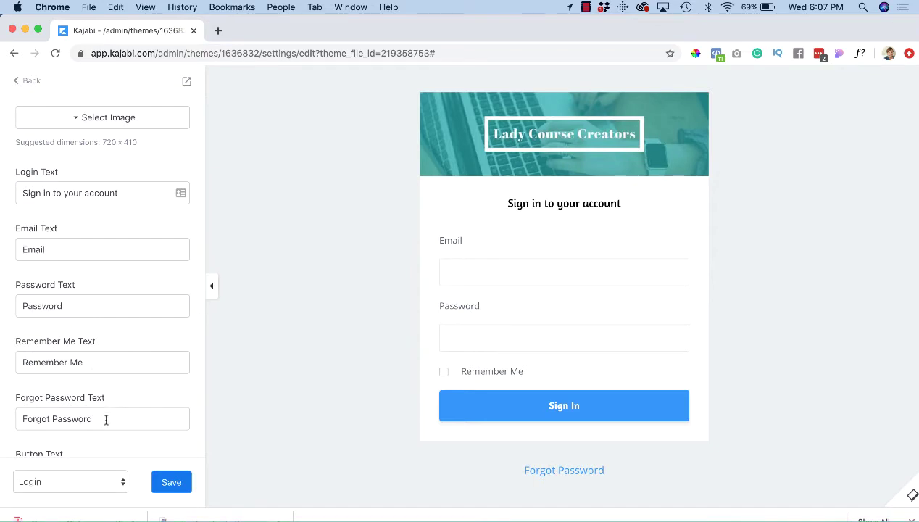
scroll(106, 419, down, 3)
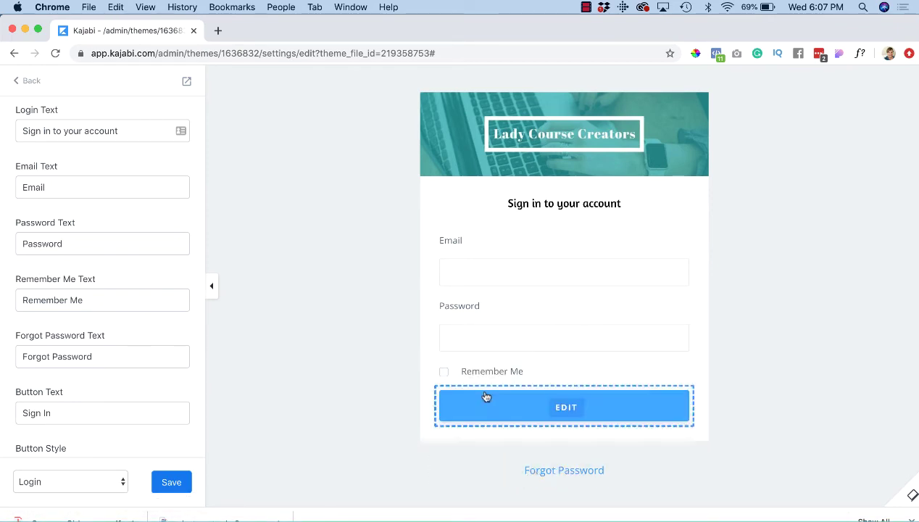
scroll(143, 348, down, 1)
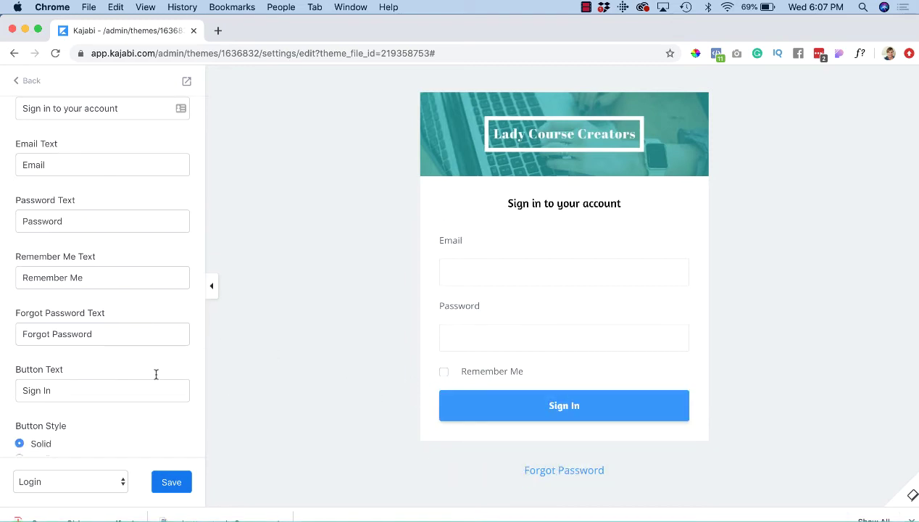
scroll(80, 394, down, 6)
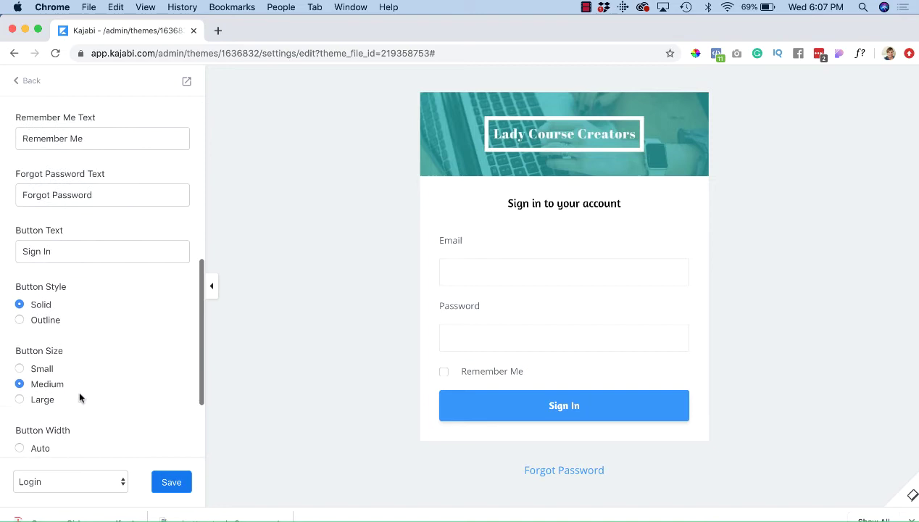
click(19, 370)
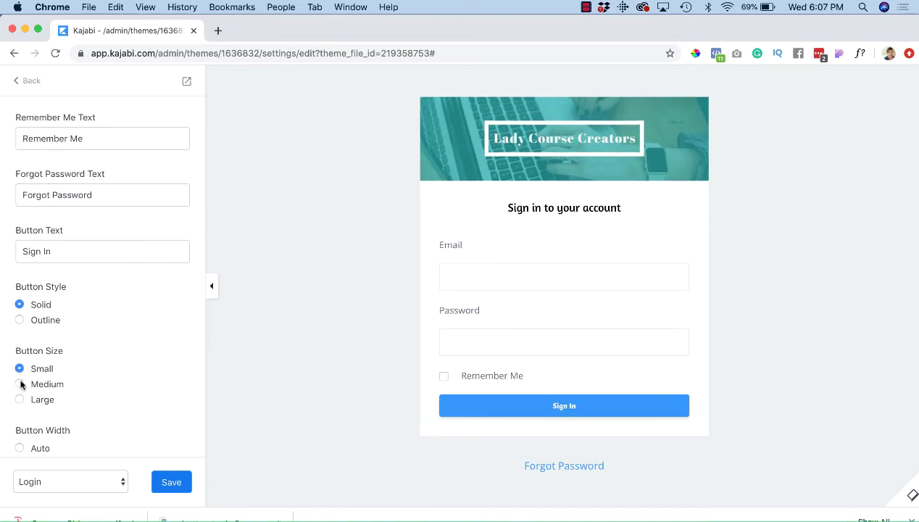
click(19, 384)
- Keep Show Image on after toggling it, then go back to the Settings list
scroll(160, 372, down, 2)
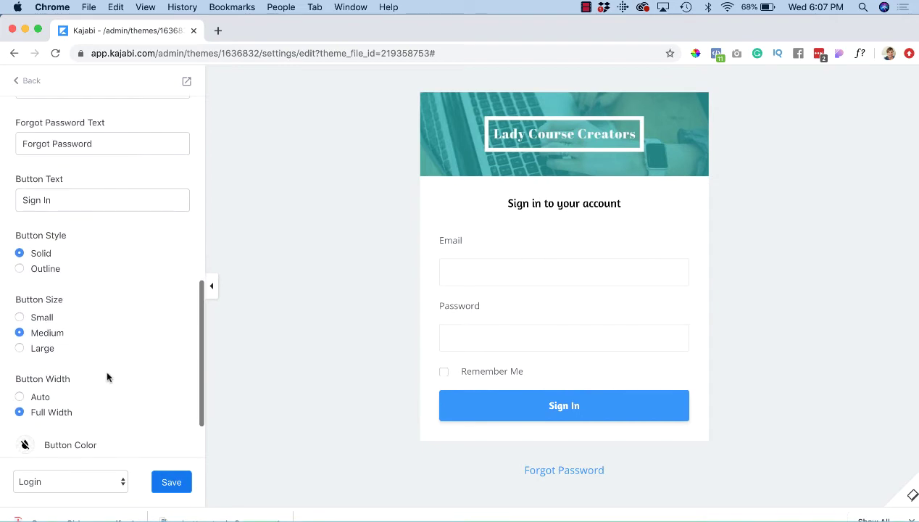
scroll(72, 392, down, 1)
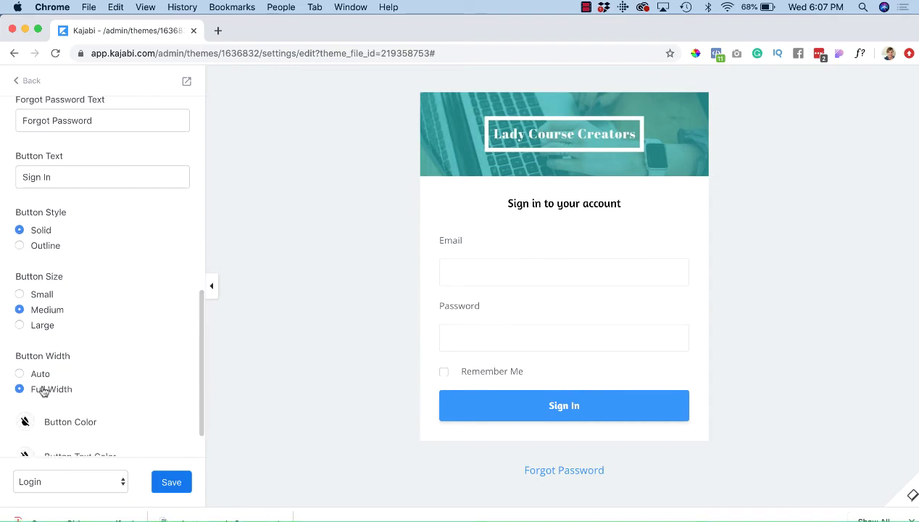
scroll(106, 403, down, 1)
scroll(107, 402, down, 1)
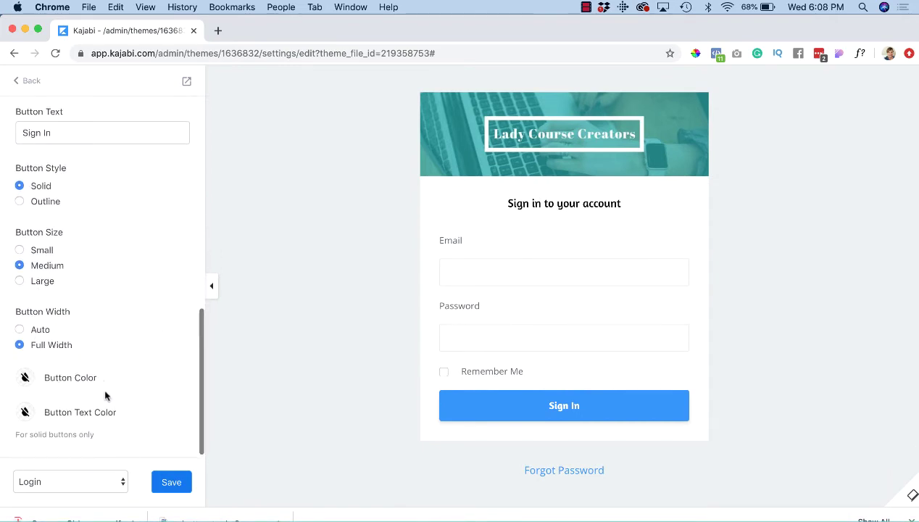
scroll(101, 360, up, 2)
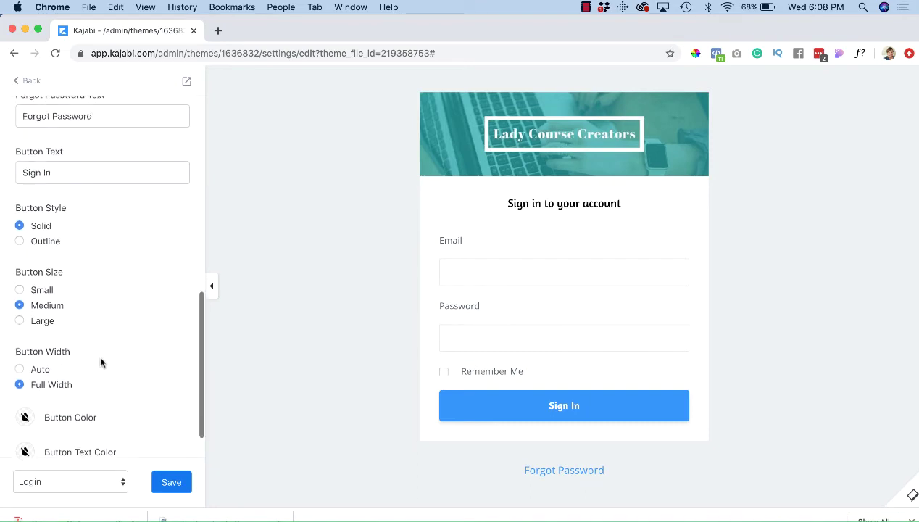
scroll(101, 359, down, 1)
scroll(101, 360, up, 1)
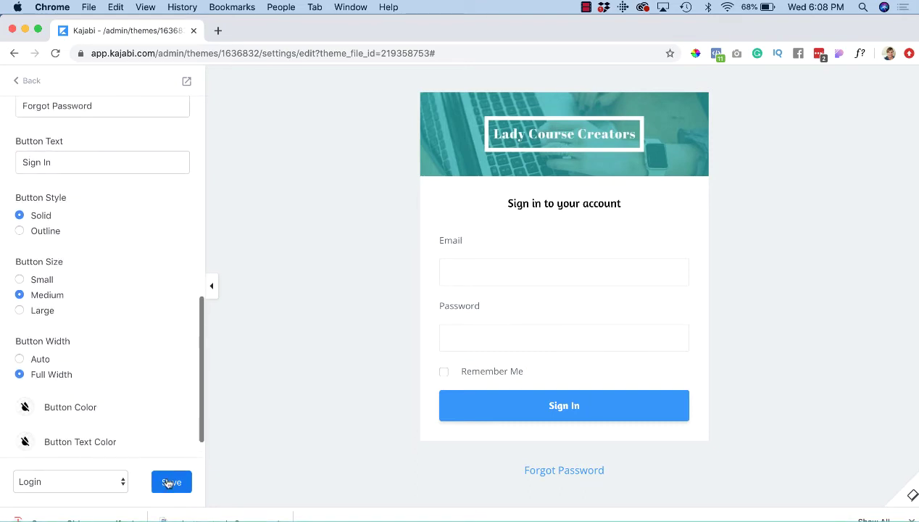
scroll(154, 334, up, 10)
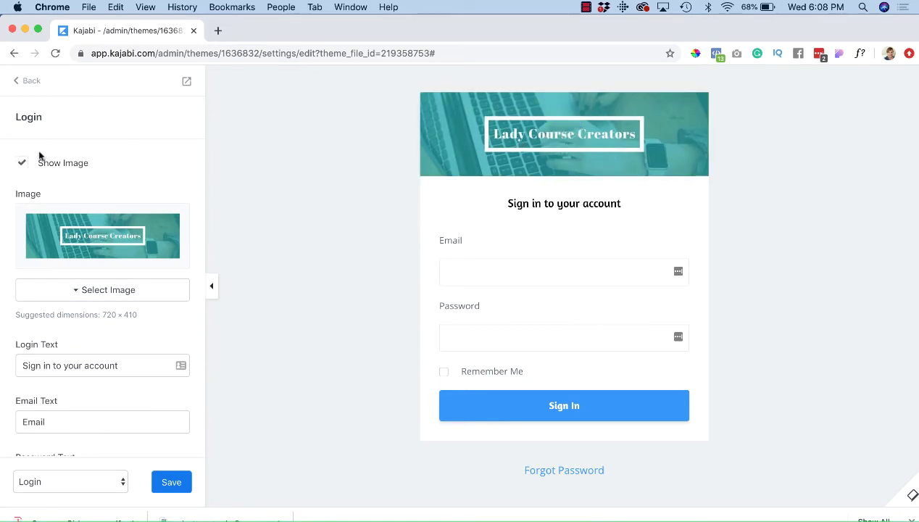
click(22, 166)
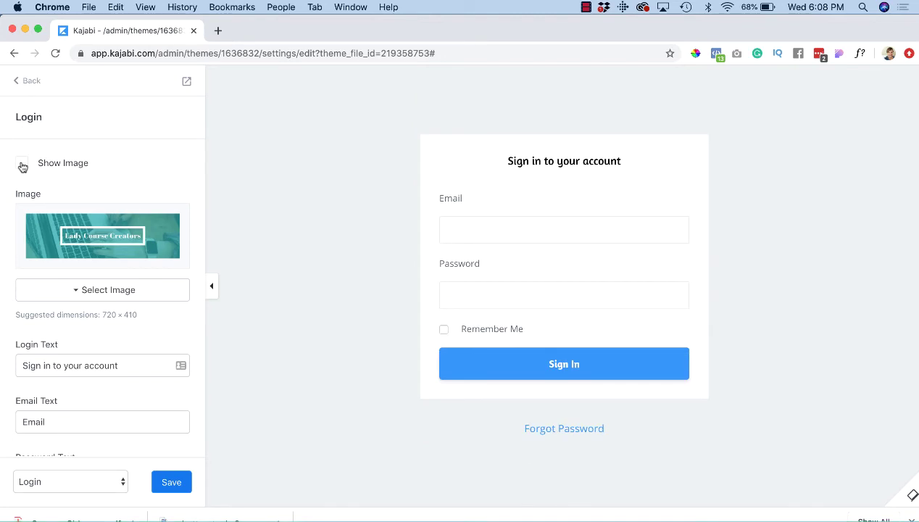
click(22, 166)
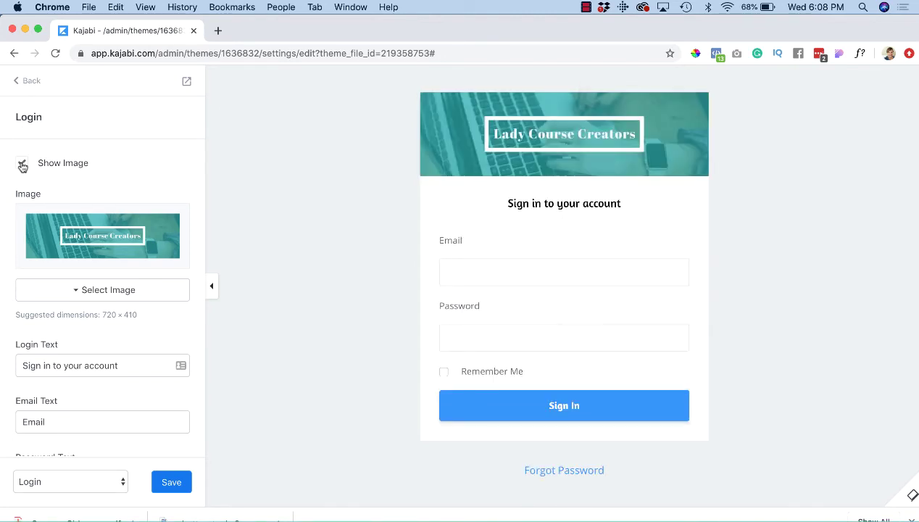
click(29, 82)
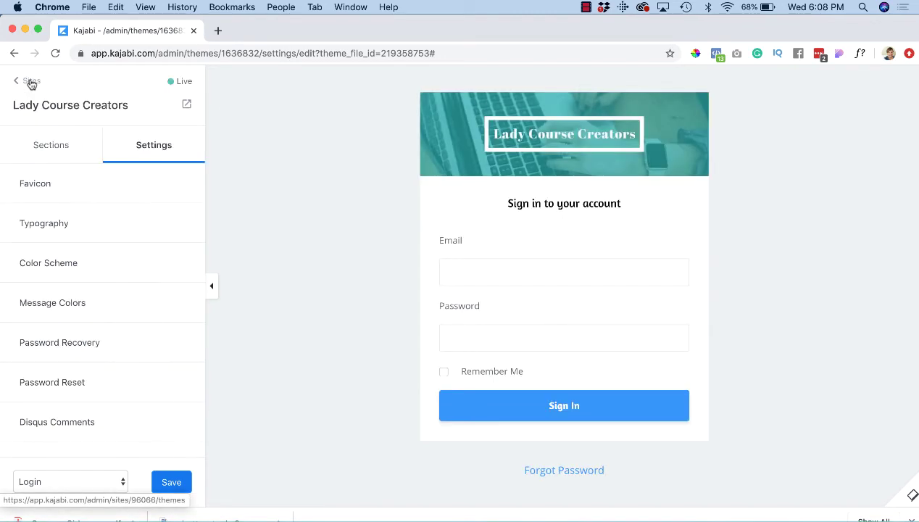
- Set the favicon to the blue laptop logo from recent files, saving the crop
click(48, 190)
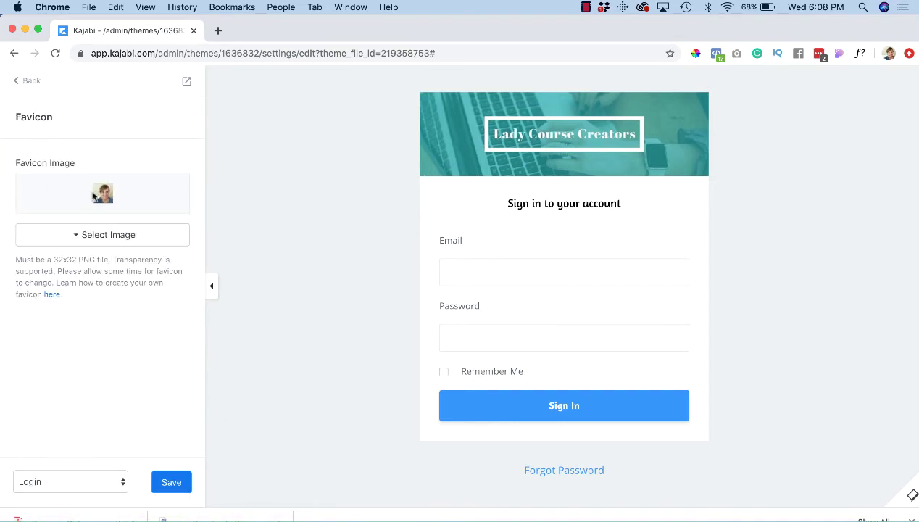
click(111, 237)
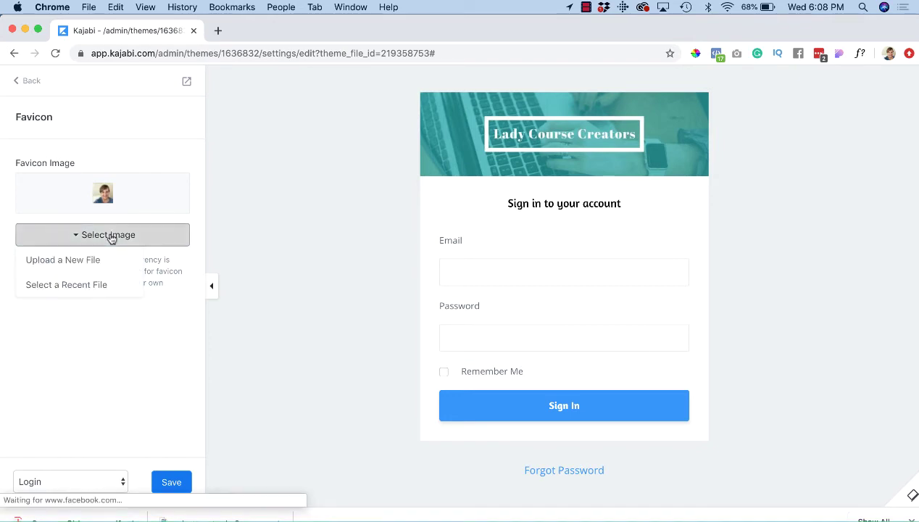
click(71, 285)
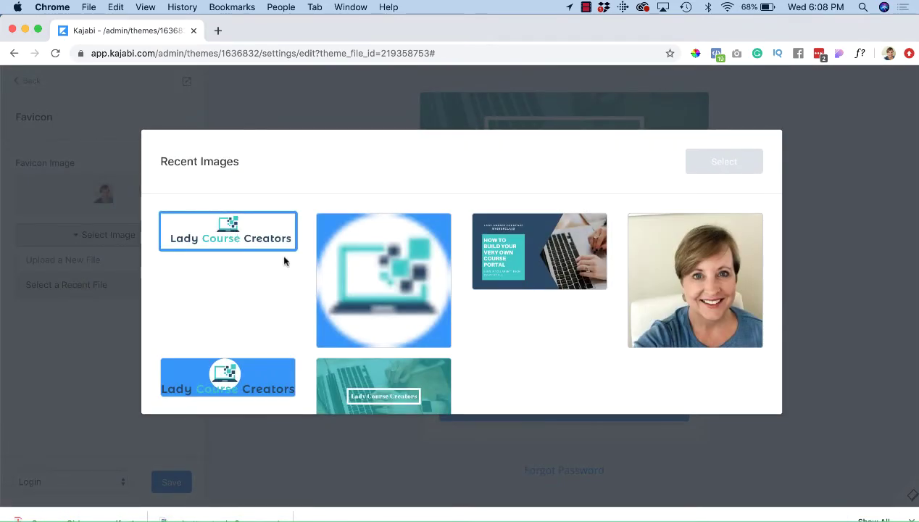
click(355, 281)
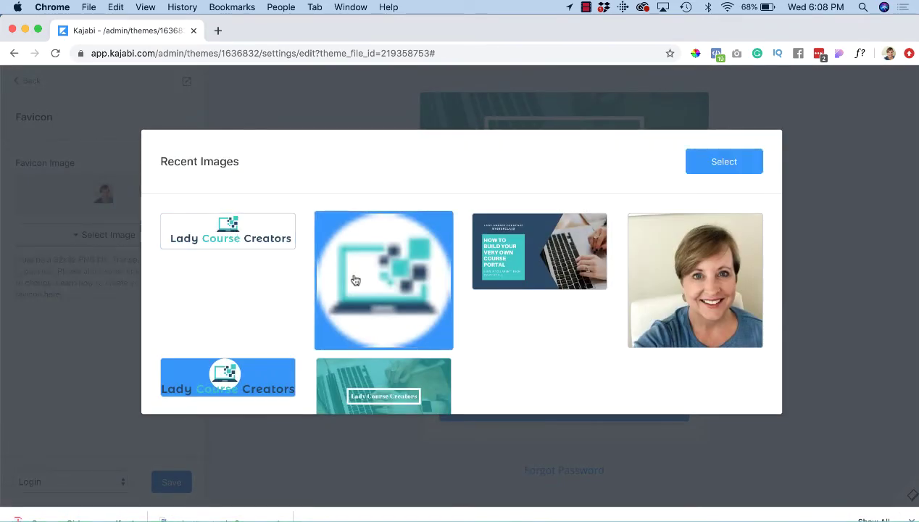
click(725, 162)
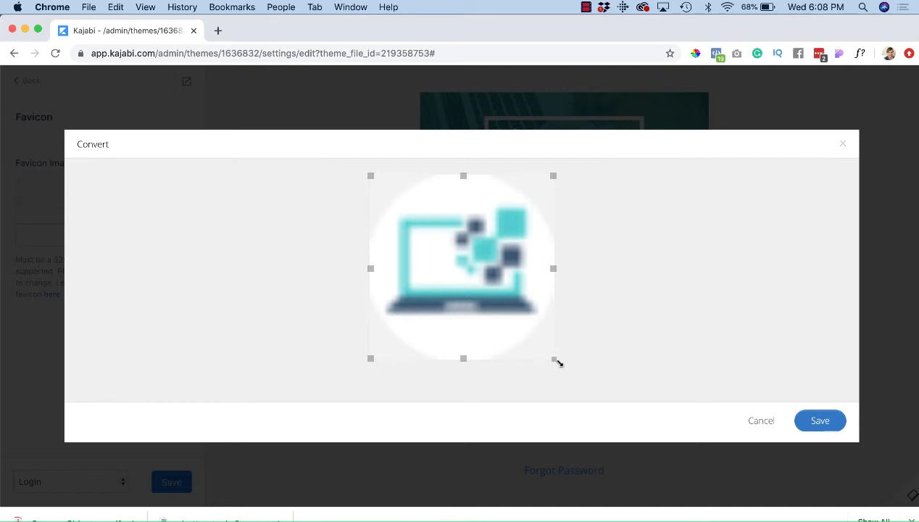
click(820, 420)
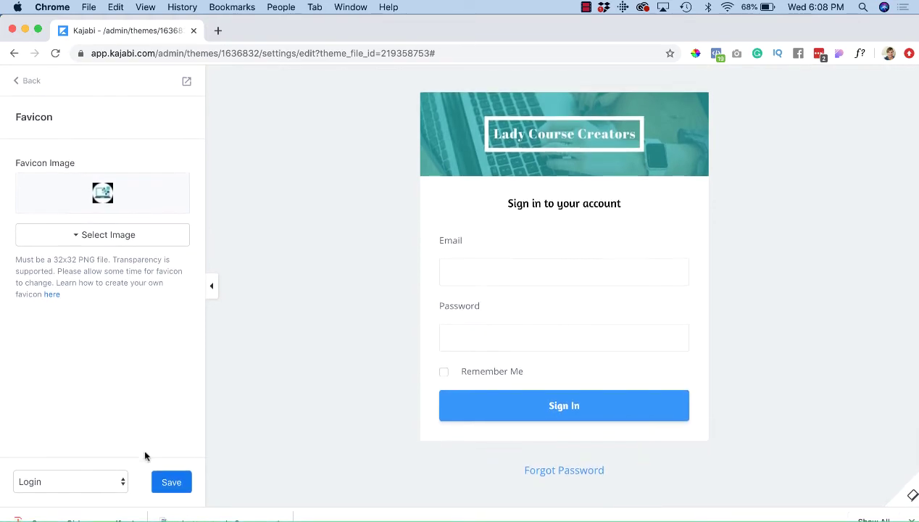
click(29, 83)
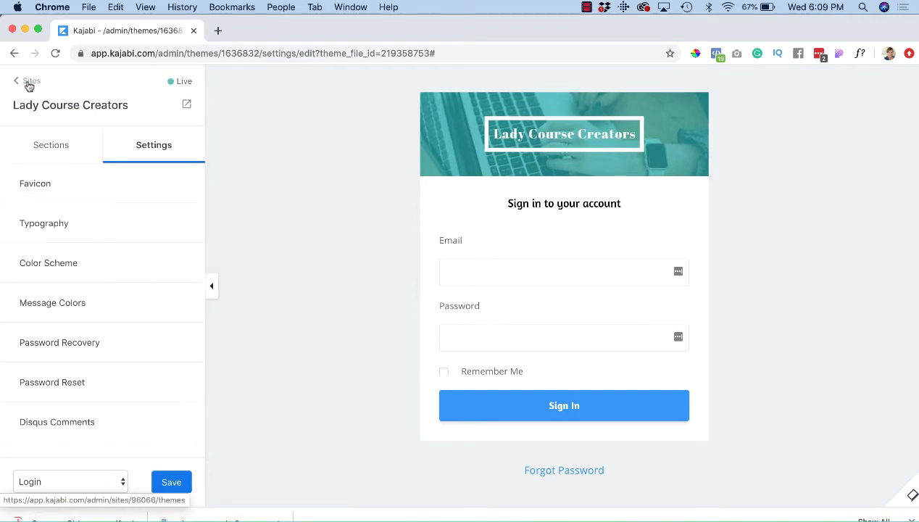
- Set the Typography heading font colour to dark navy
click(60, 226)
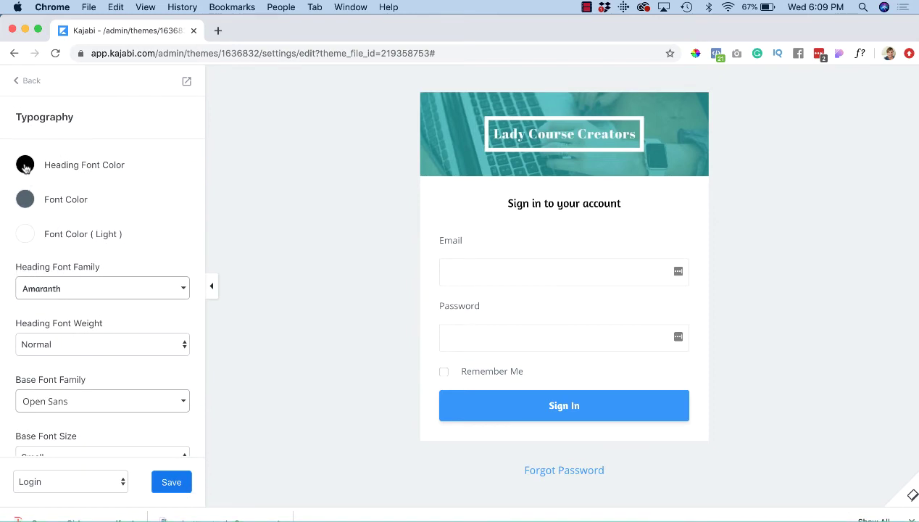
click(24, 167)
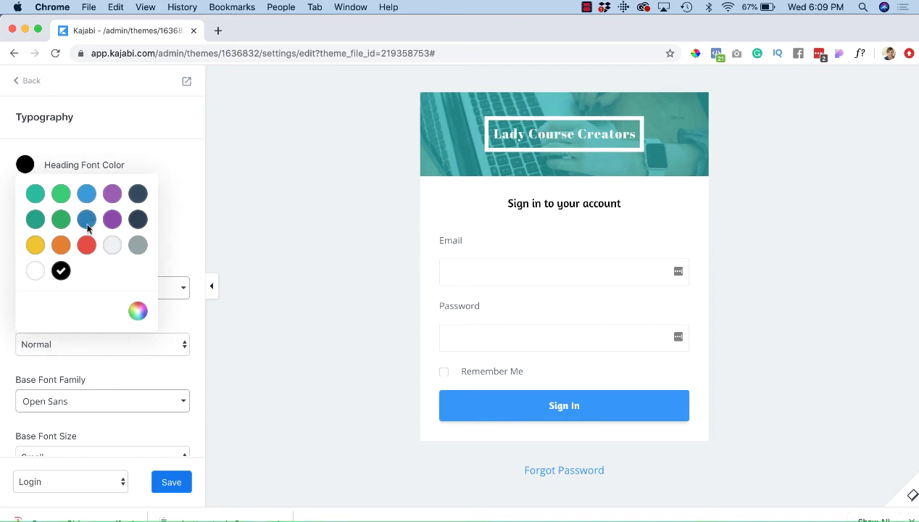
click(137, 246)
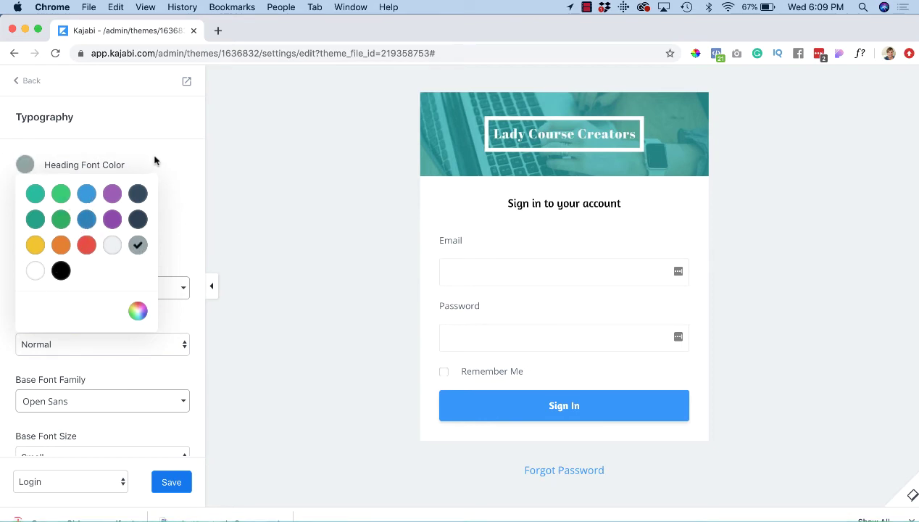
click(138, 219)
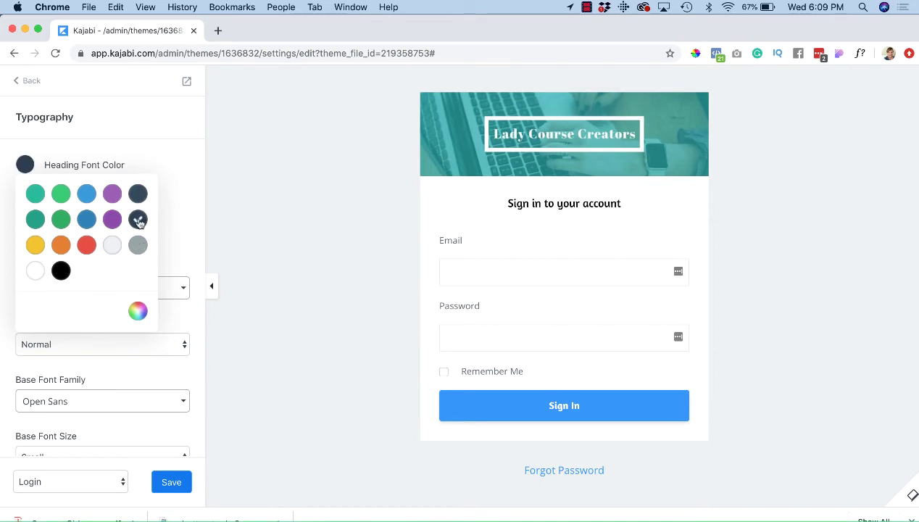
click(169, 148)
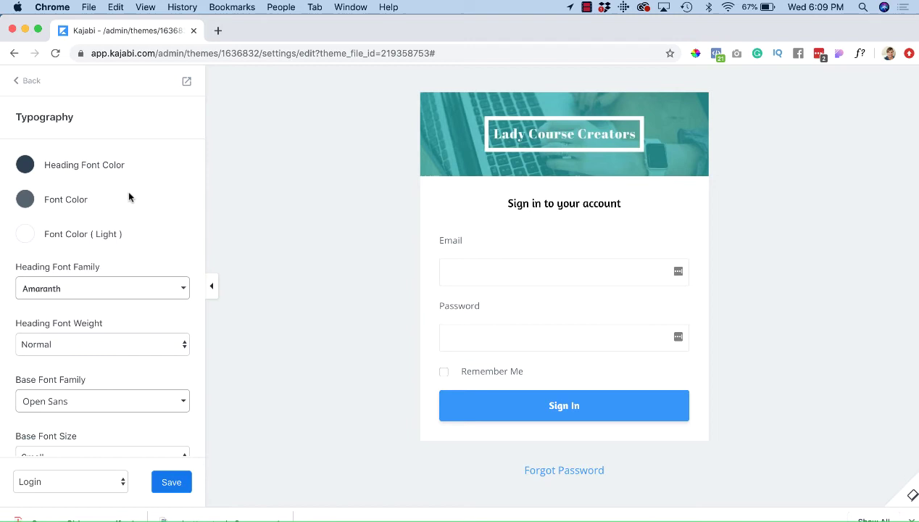
- Make the heading font Montserrat with Bold weight and save the typography
scroll(99, 231, down, 3)
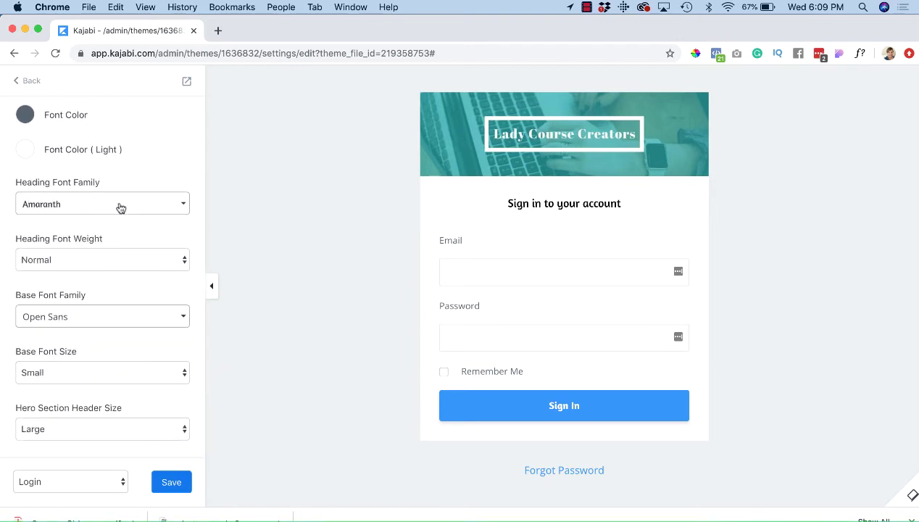
click(174, 205)
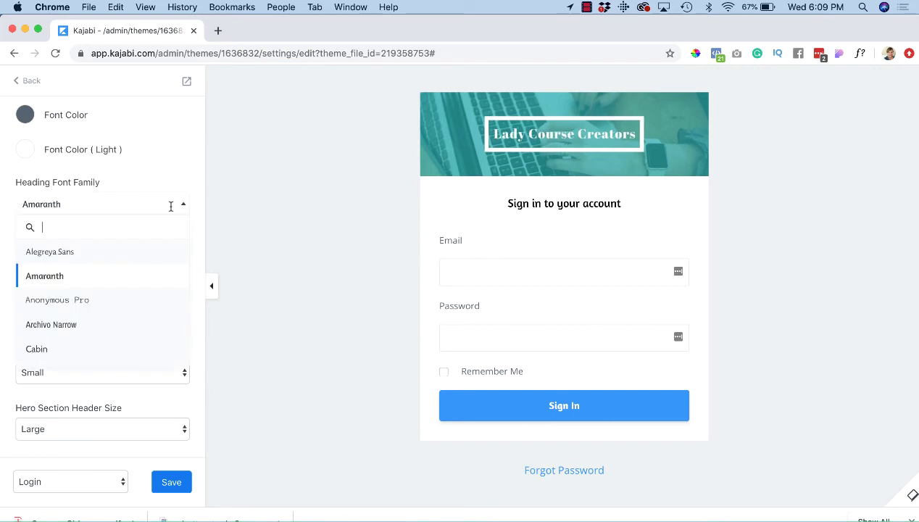
scroll(119, 308, down, 3)
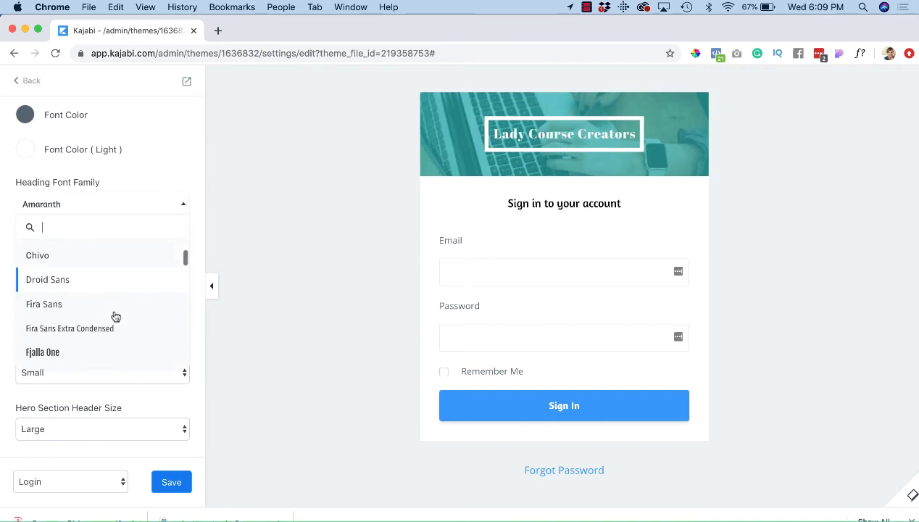
scroll(114, 316, down, 2)
text(mon)
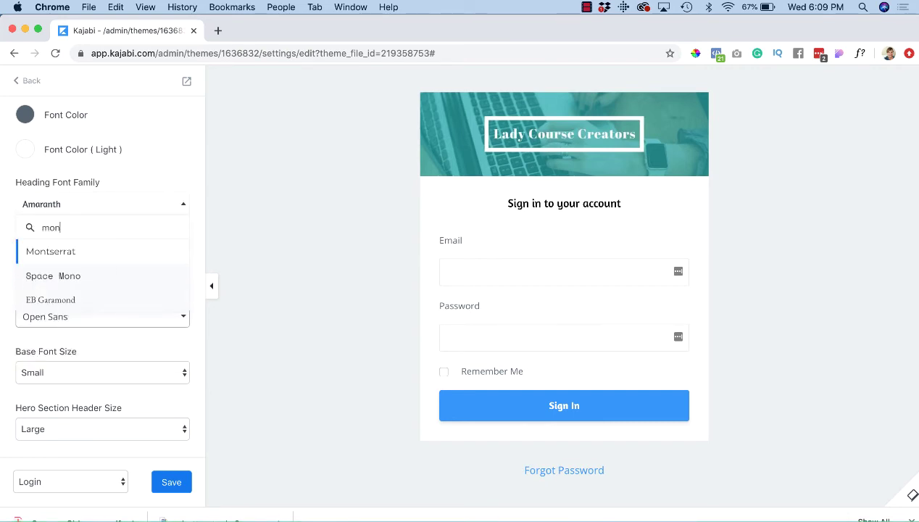
click(87, 255)
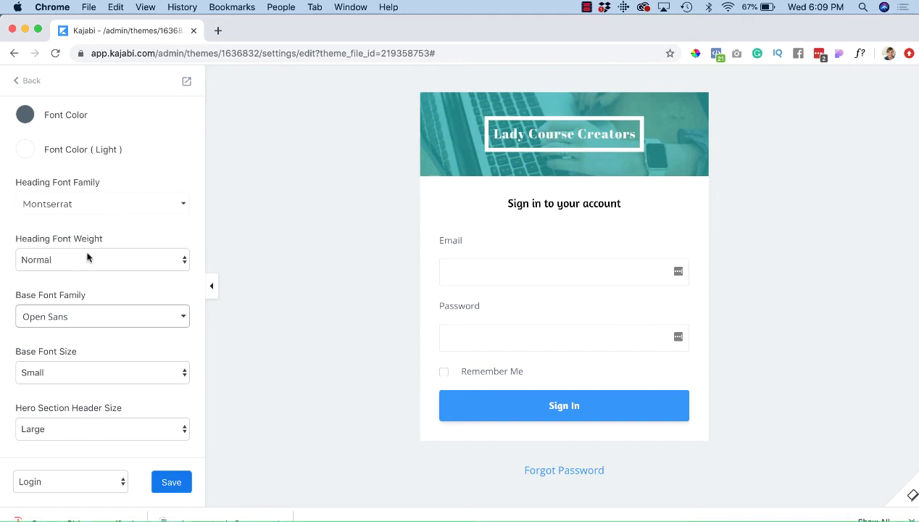
click(94, 256)
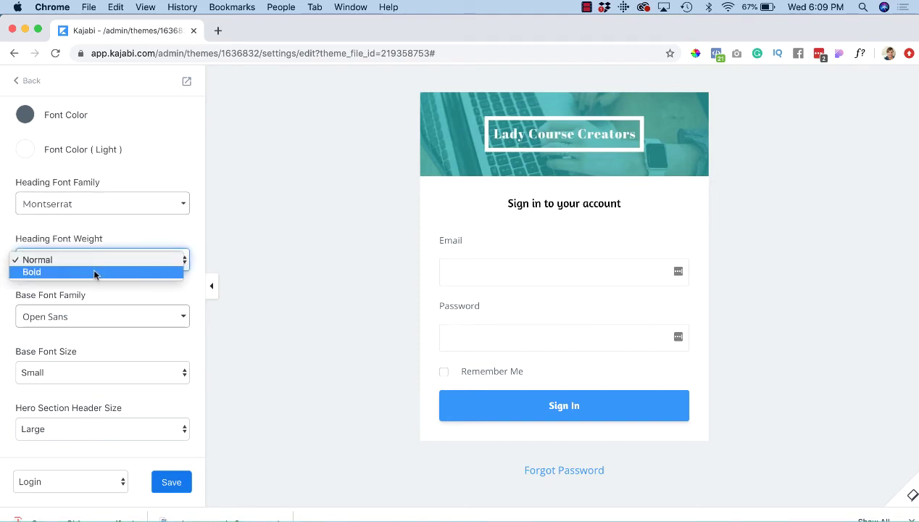
click(94, 272)
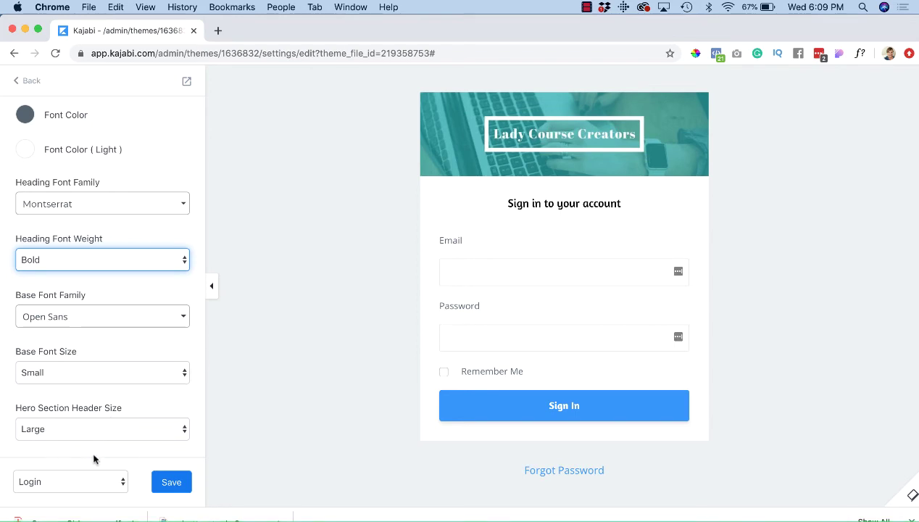
click(172, 482)
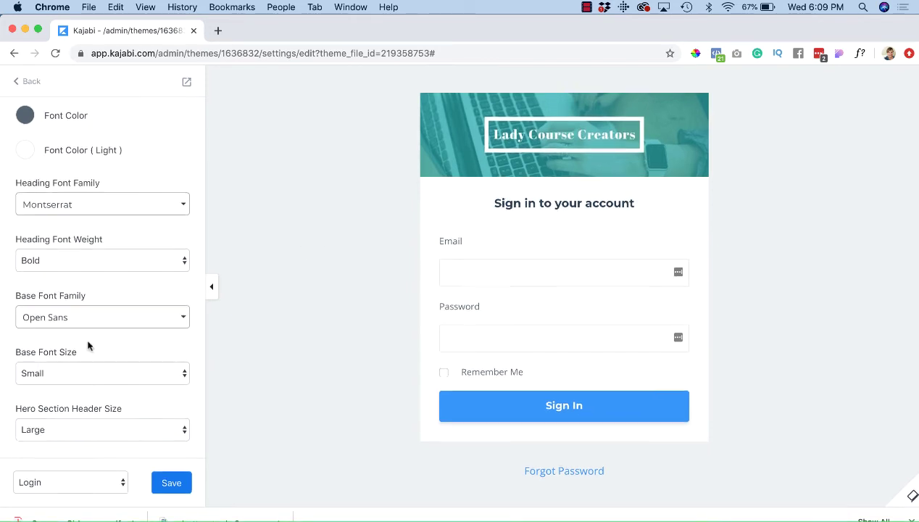
scroll(129, 376, up, 3)
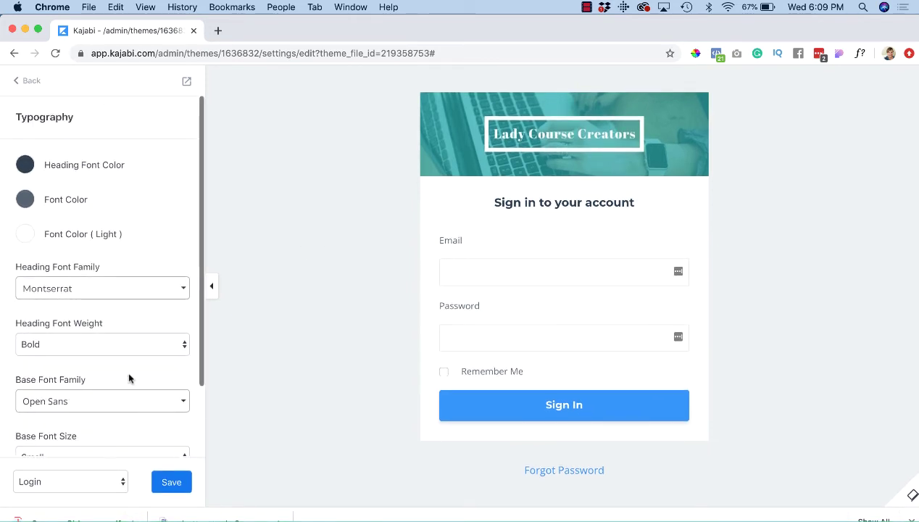
- Set the Color Scheme's Primary colour to a custom vivid magenta and save
click(29, 83)
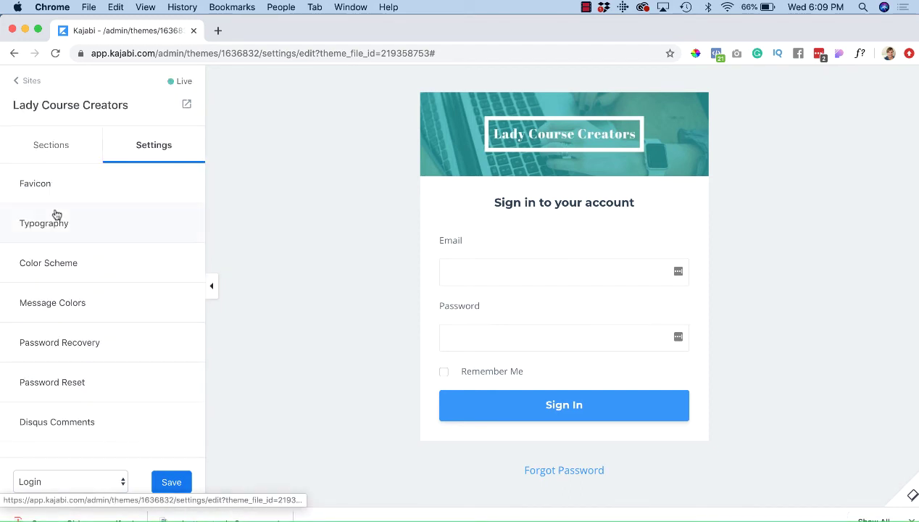
click(53, 266)
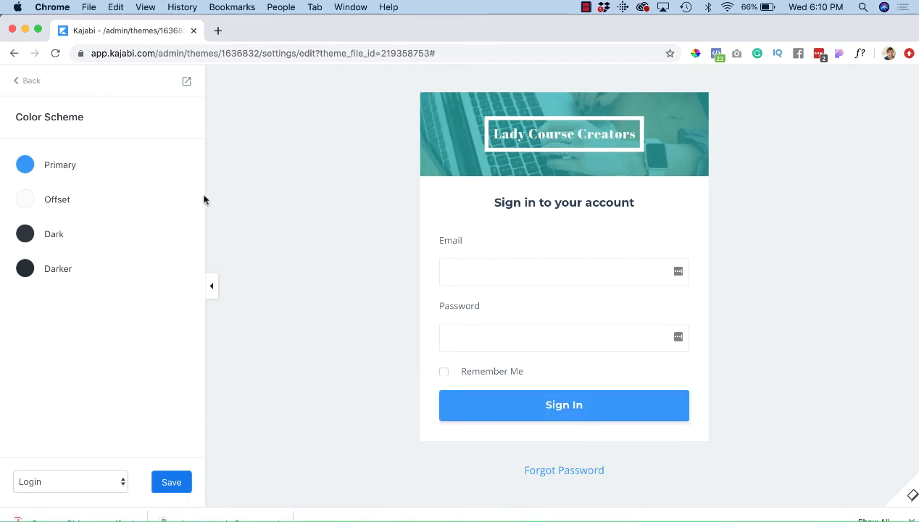
mouse_move(537, 411)
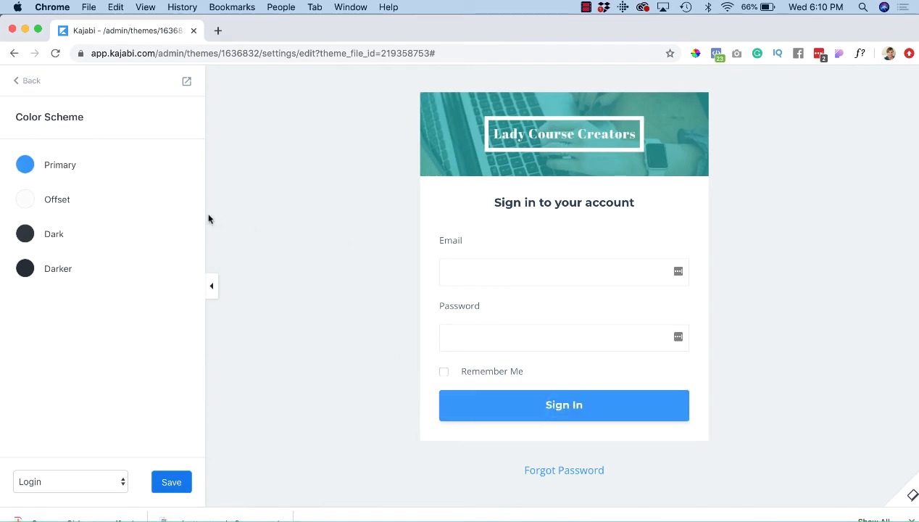
click(25, 166)
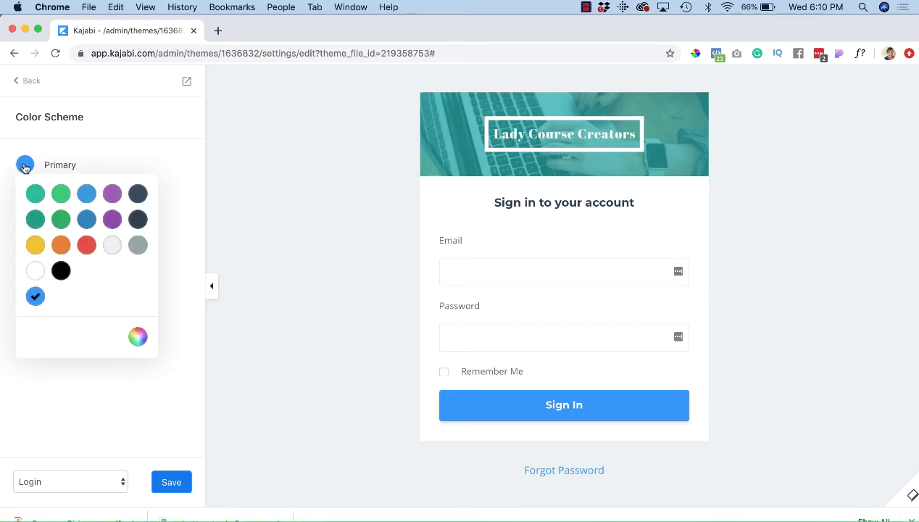
click(35, 193)
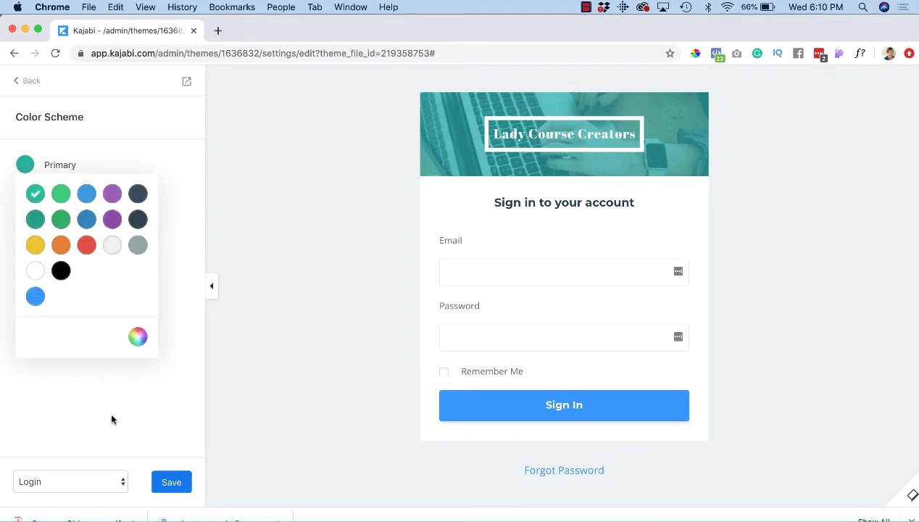
click(137, 336)
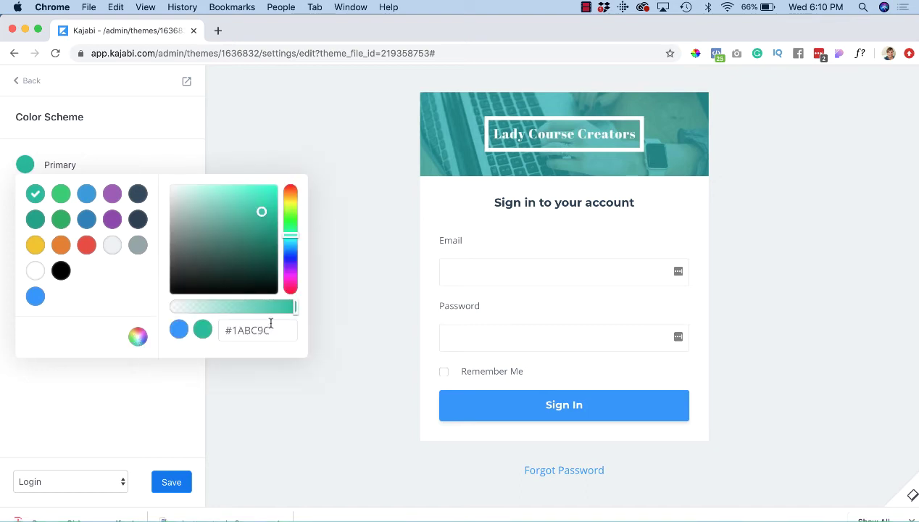
drag(270, 326, 230, 328)
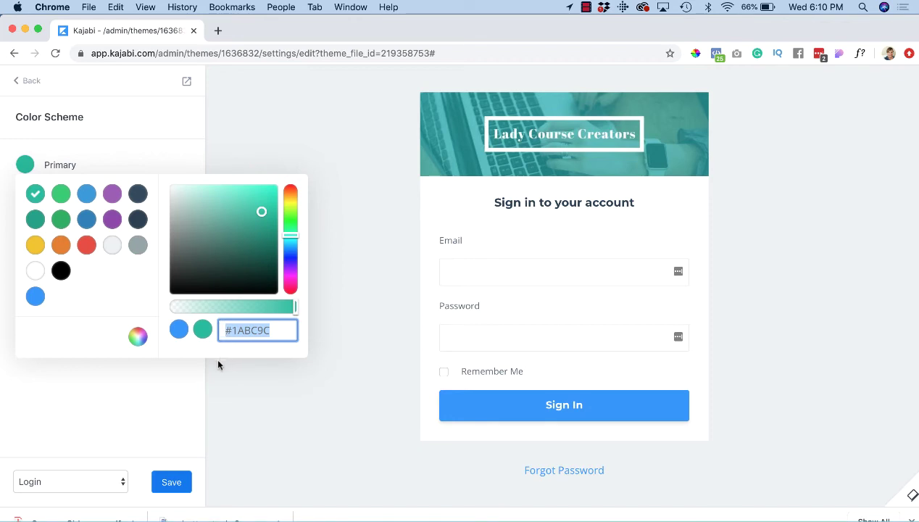
drag(291, 237, 292, 283)
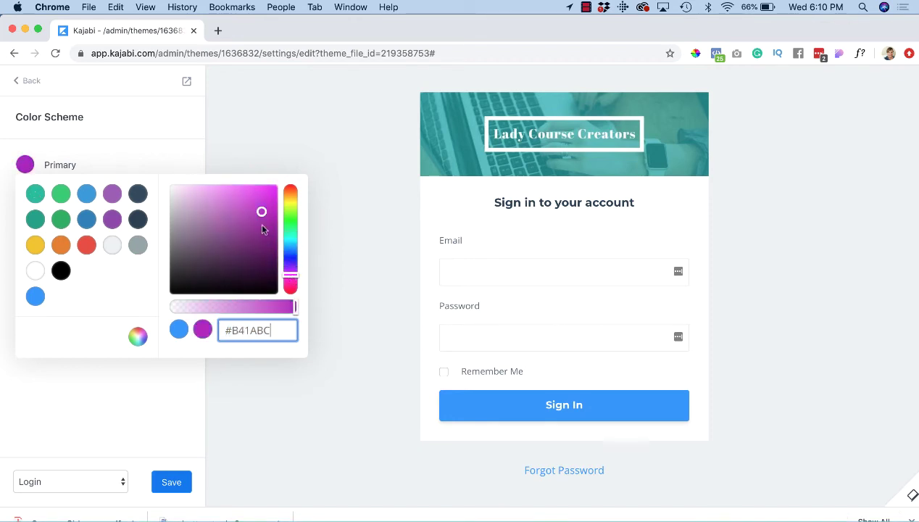
drag(261, 211, 272, 186)
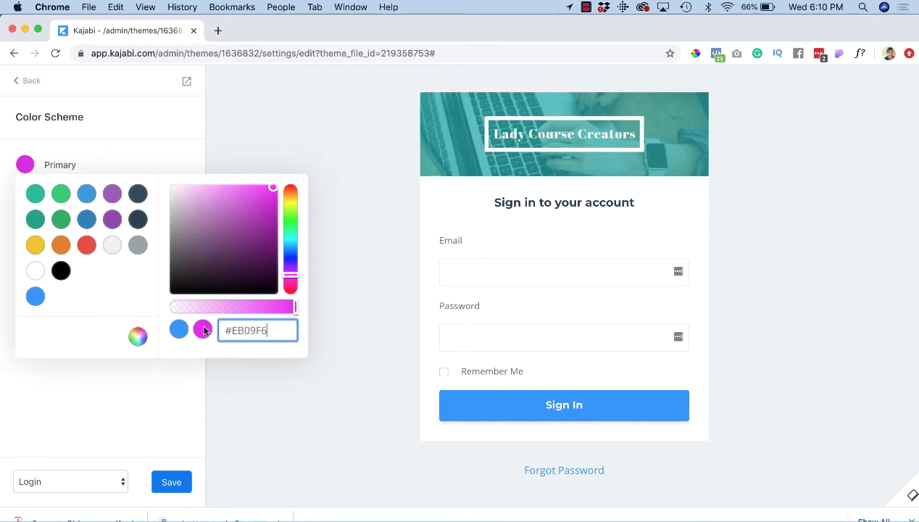
click(240, 425)
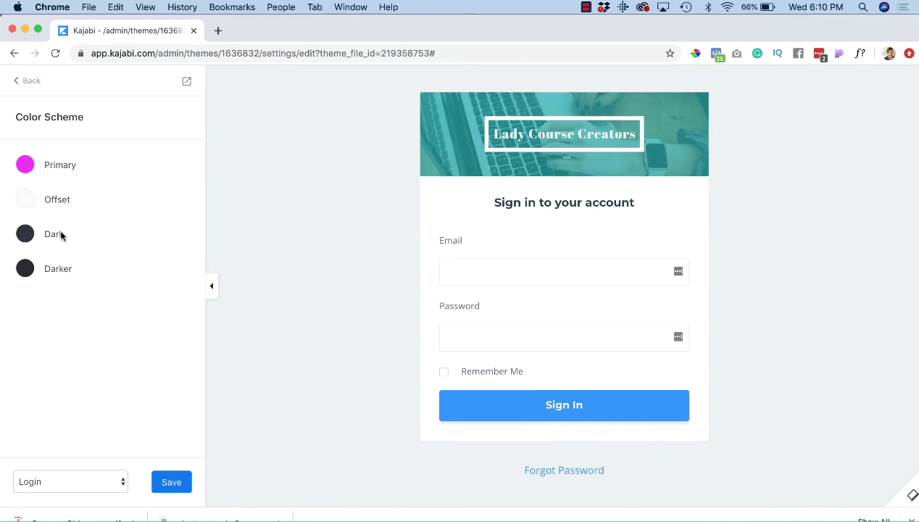
click(172, 484)
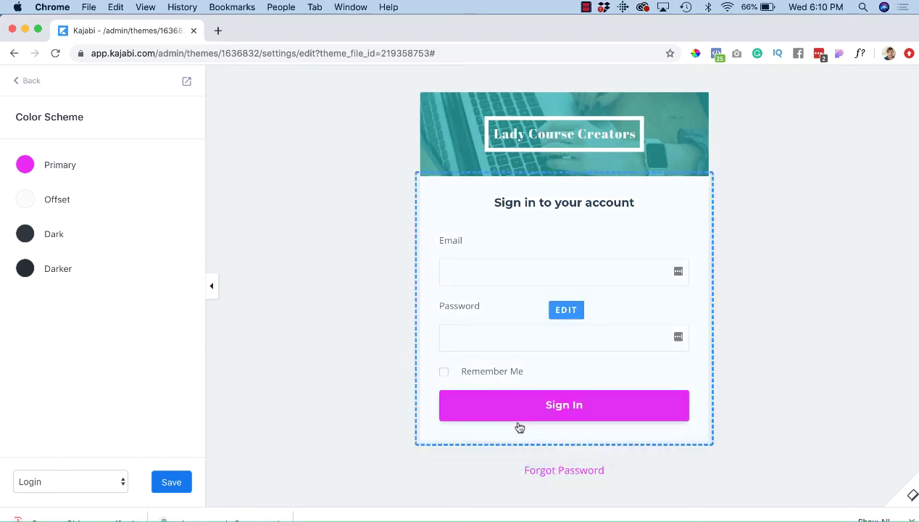
mouse_move(470, 400)
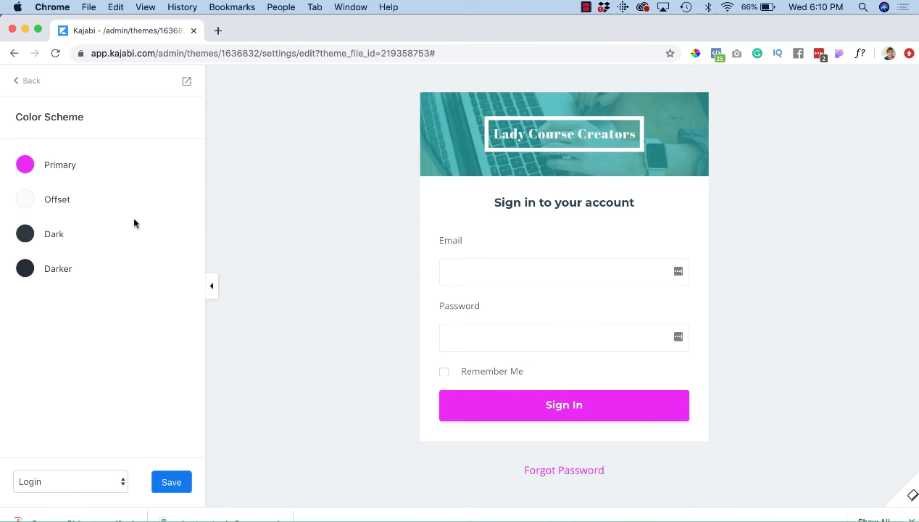
- Review the Message Colors settings and return to the theme Settings list
click(22, 80)
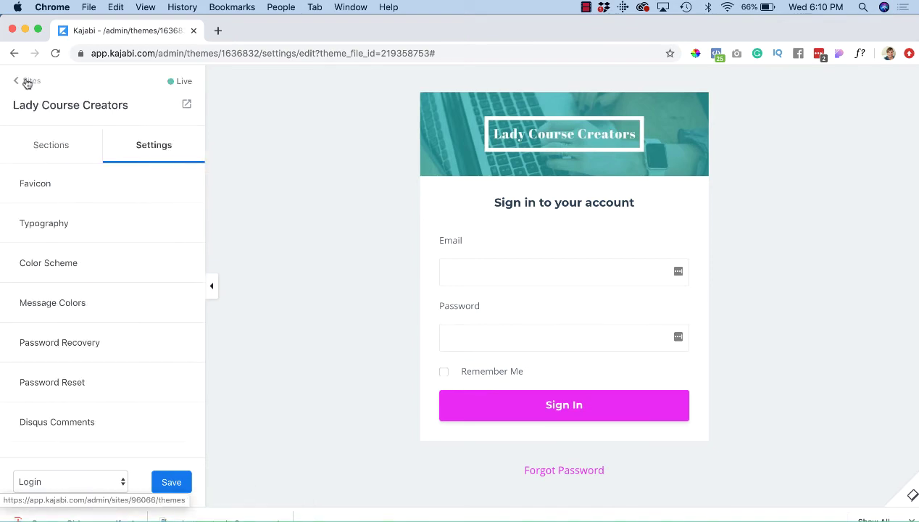
click(67, 302)
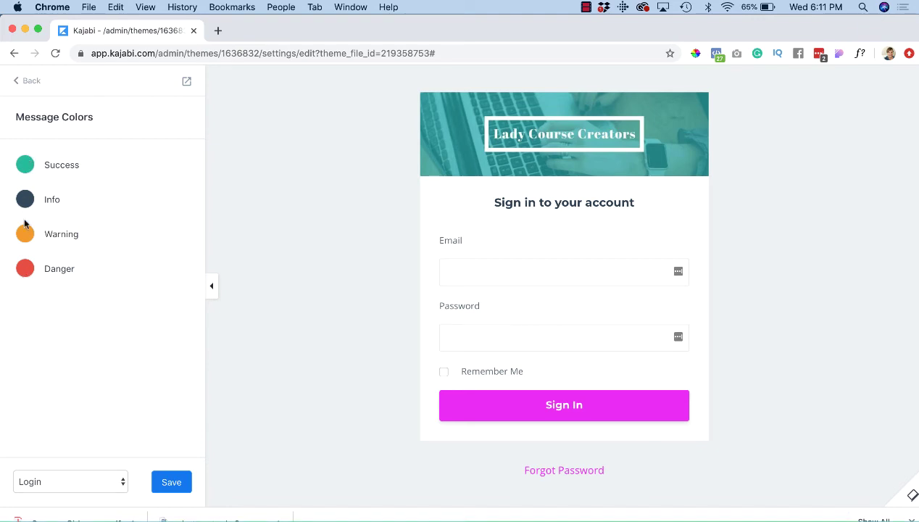
click(32, 83)
- Review the Password Recovery, Password Reset and Disqus Comments settings without changes
click(76, 341)
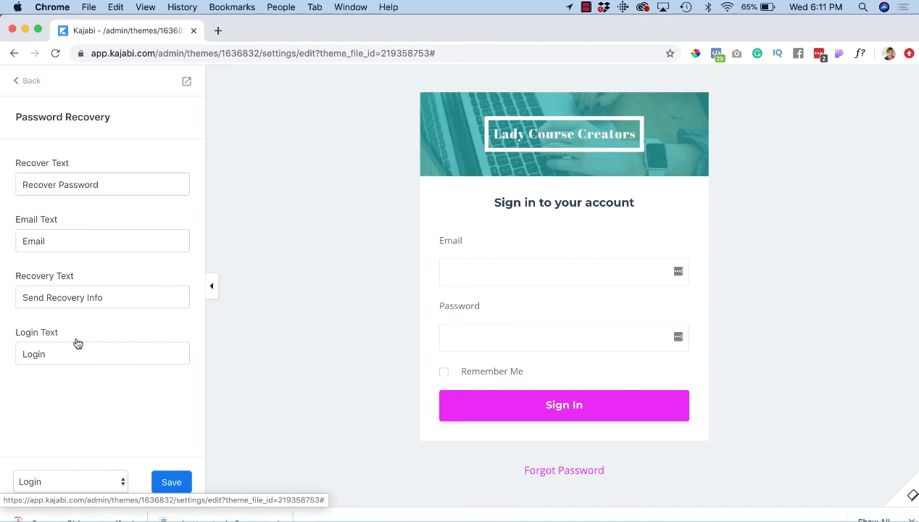
mouse_move(530, 474)
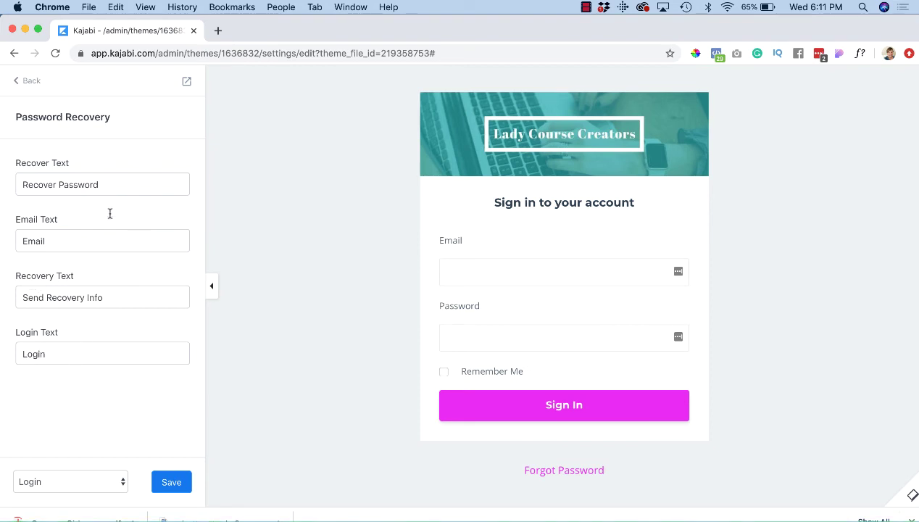
click(31, 82)
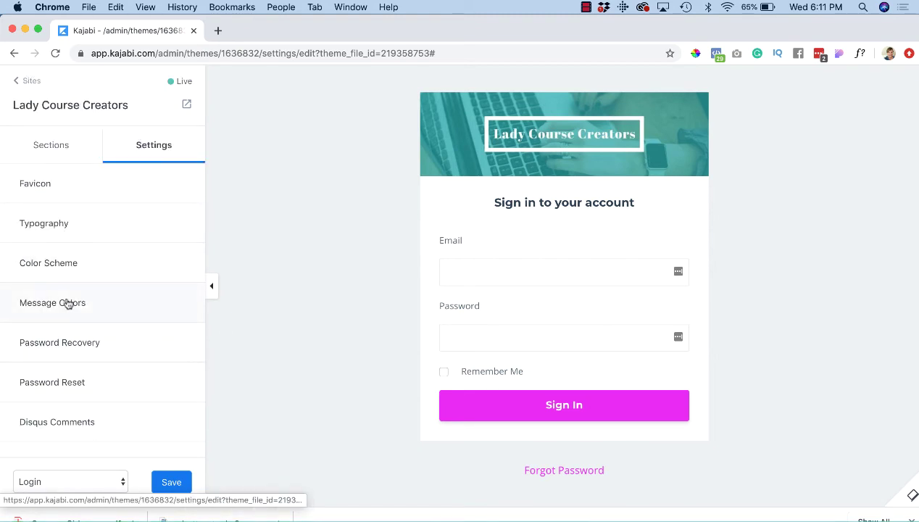
click(71, 384)
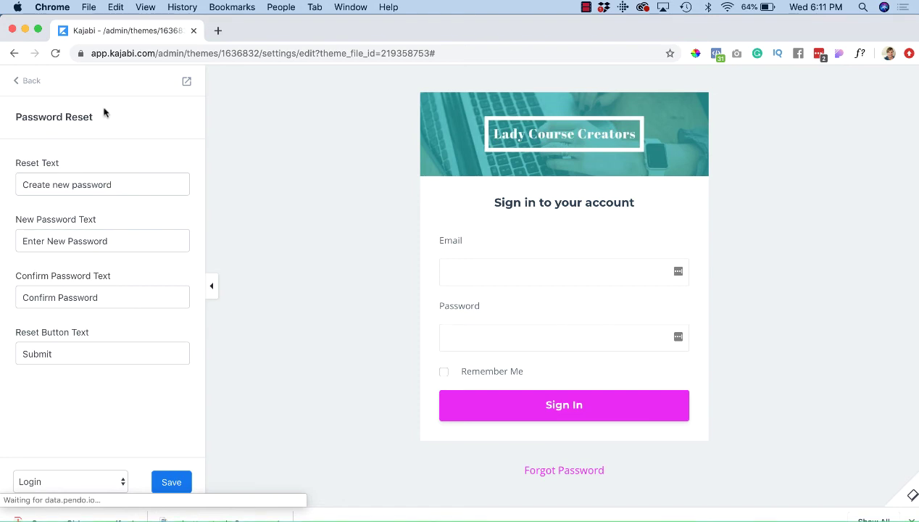
click(29, 81)
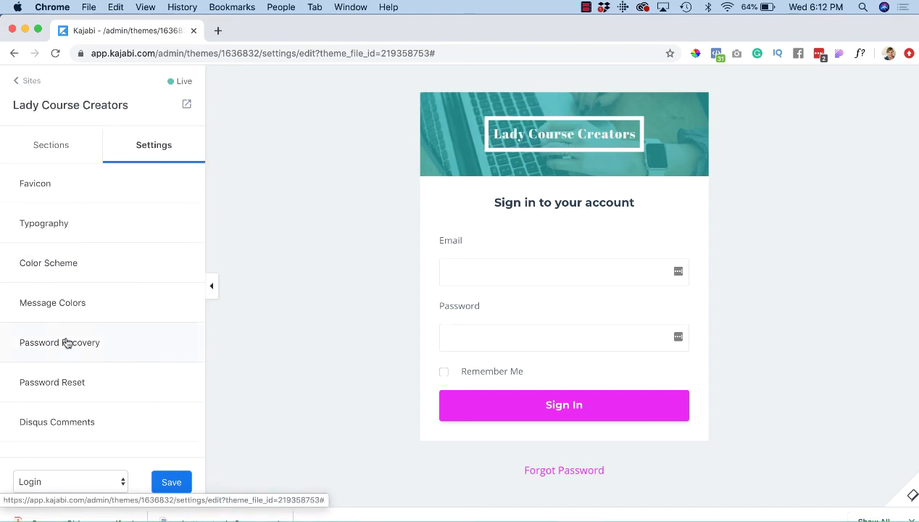
scroll(58, 381, down, 2)
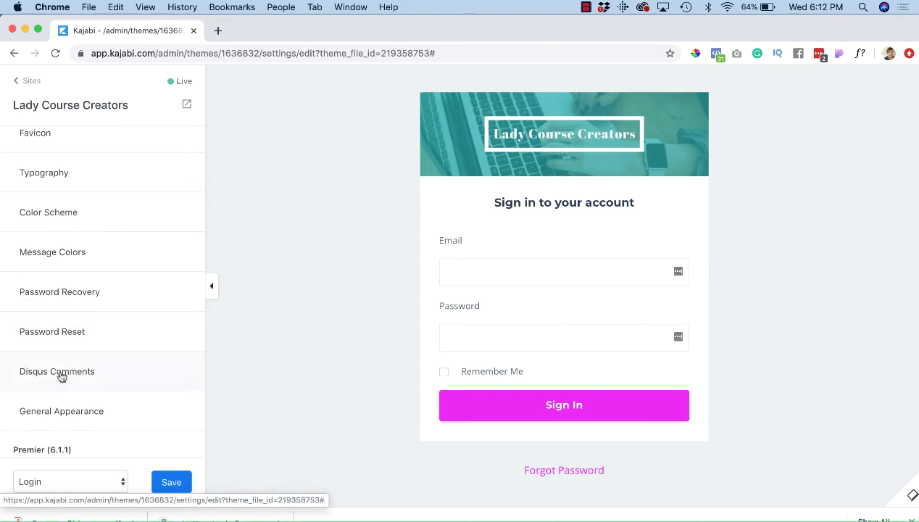
click(61, 373)
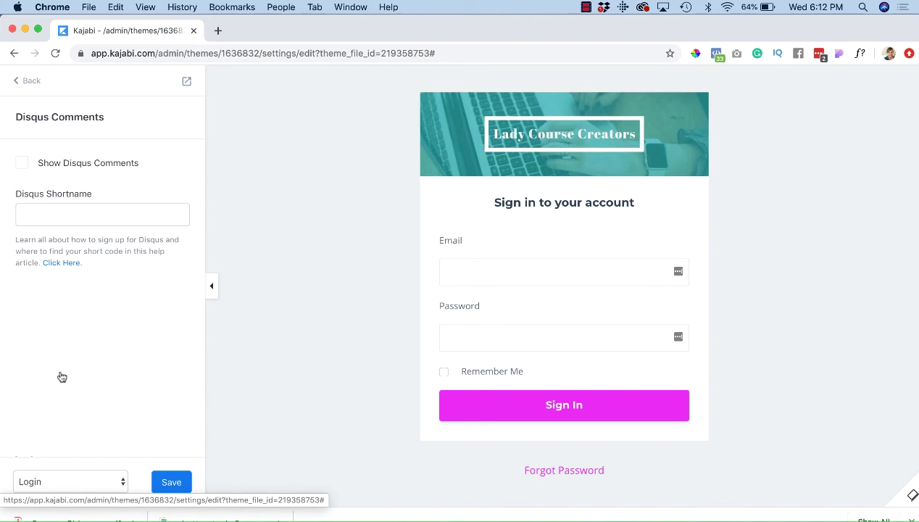
click(25, 82)
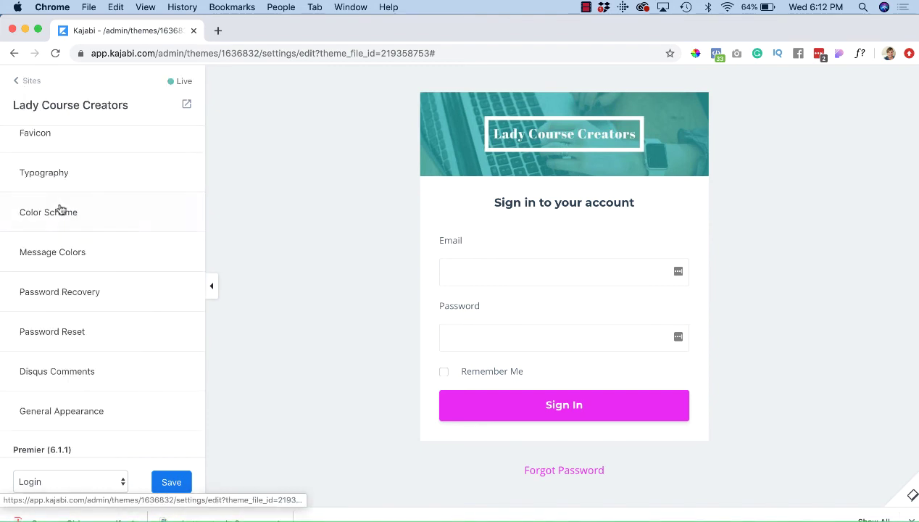
scroll(92, 292, down, 1)
scroll(92, 292, down, 1)
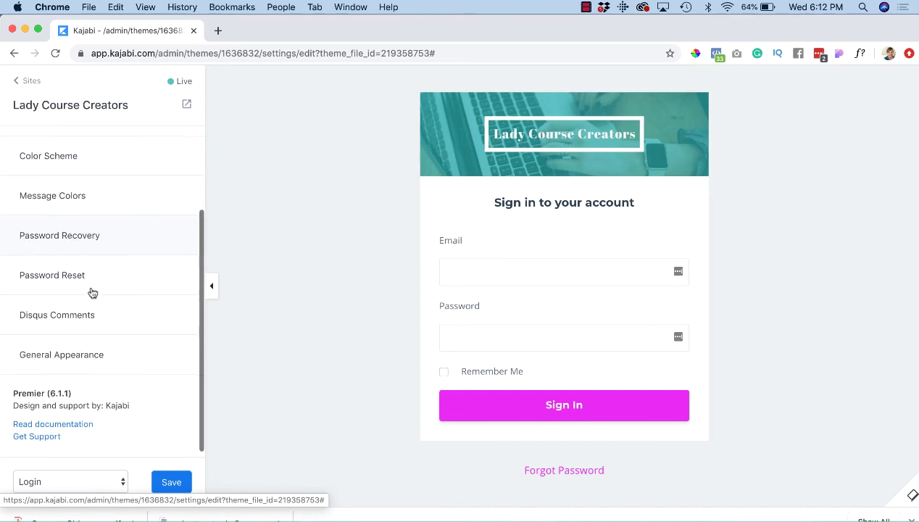
- Set the page background to teal with reduced opacity and save
click(72, 351)
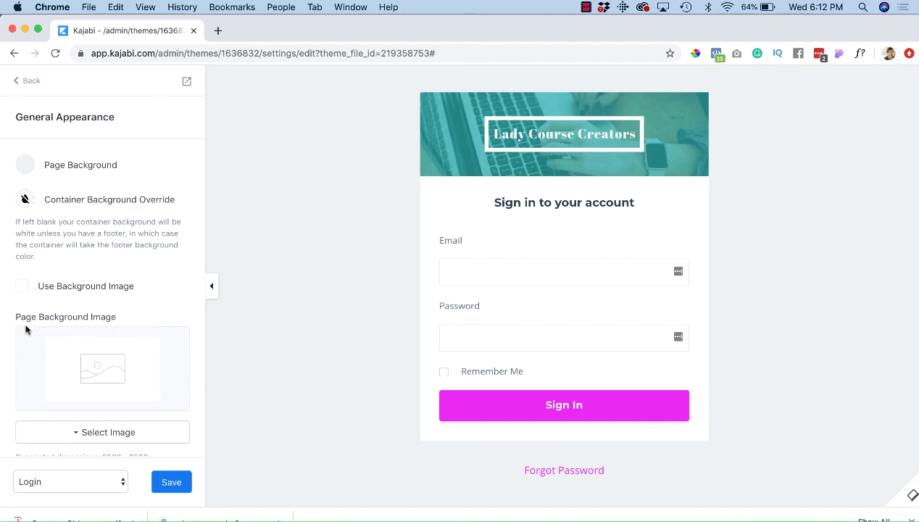
scroll(63, 294, down, 2)
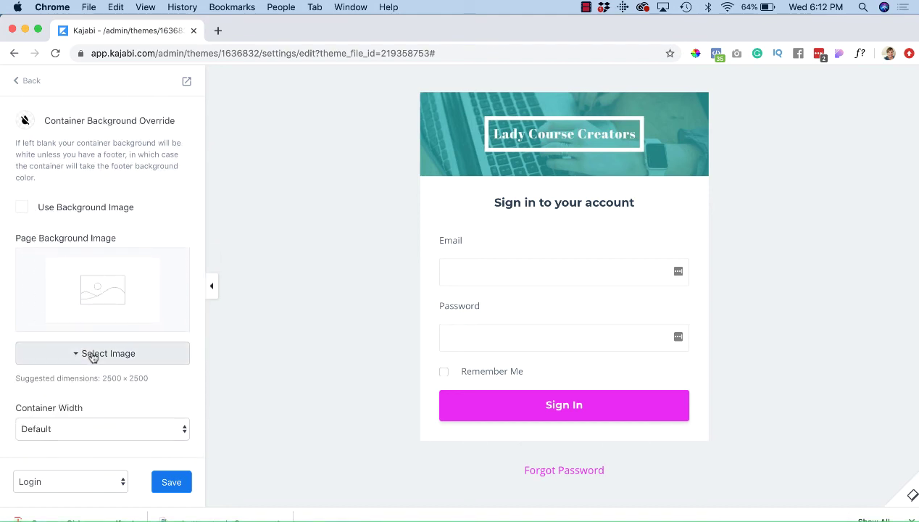
scroll(81, 278, up, 2)
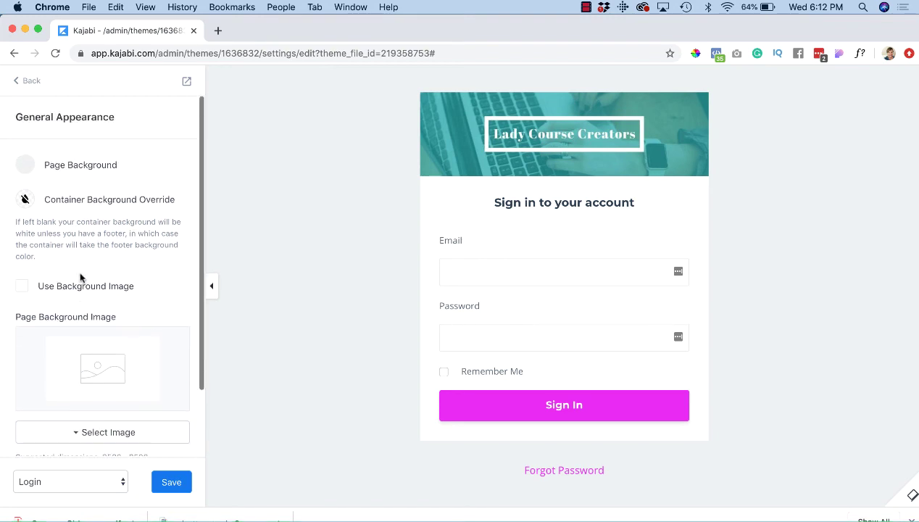
click(26, 166)
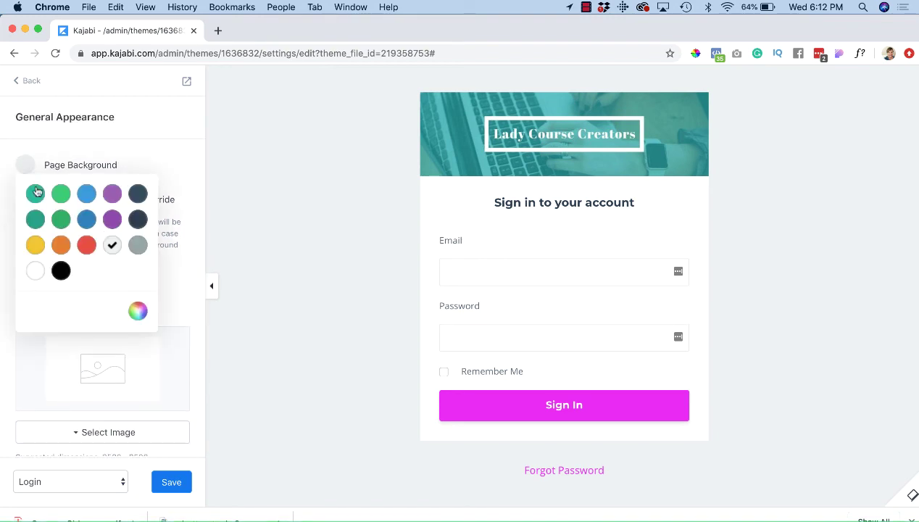
click(36, 194)
click(138, 311)
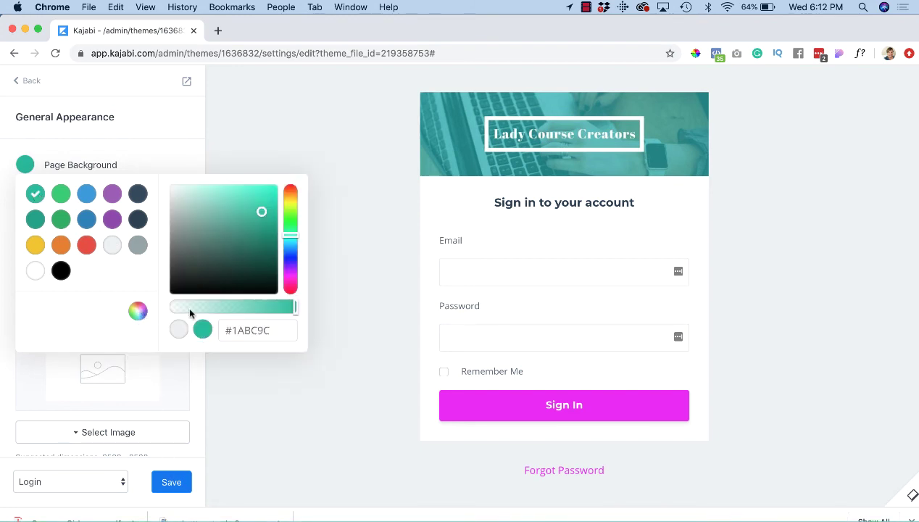
drag(290, 308, 240, 308)
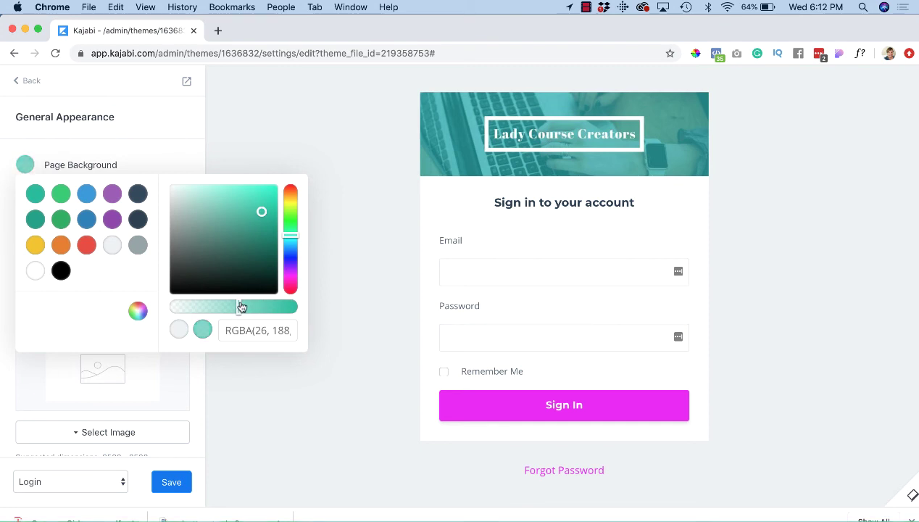
click(172, 483)
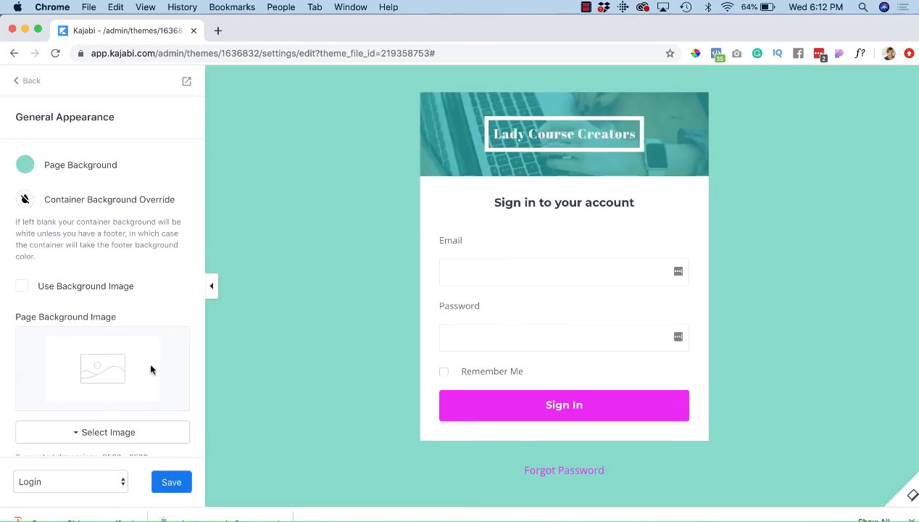
- Leave Container Width at Default after trying Full Width, saving each change
scroll(151, 370, down, 3)
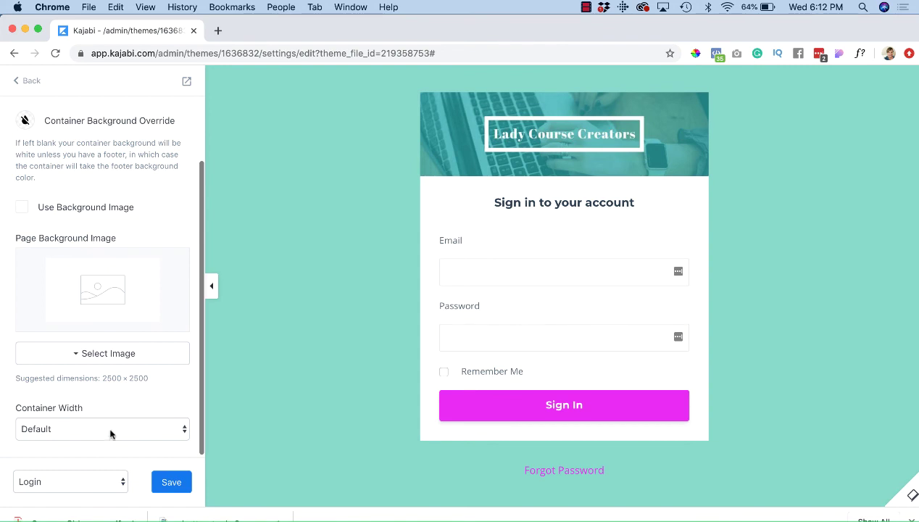
click(111, 429)
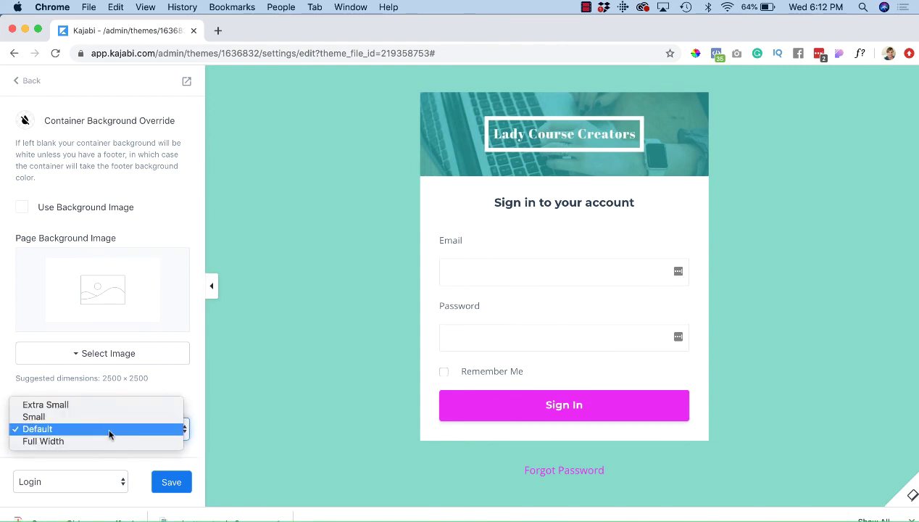
click(107, 442)
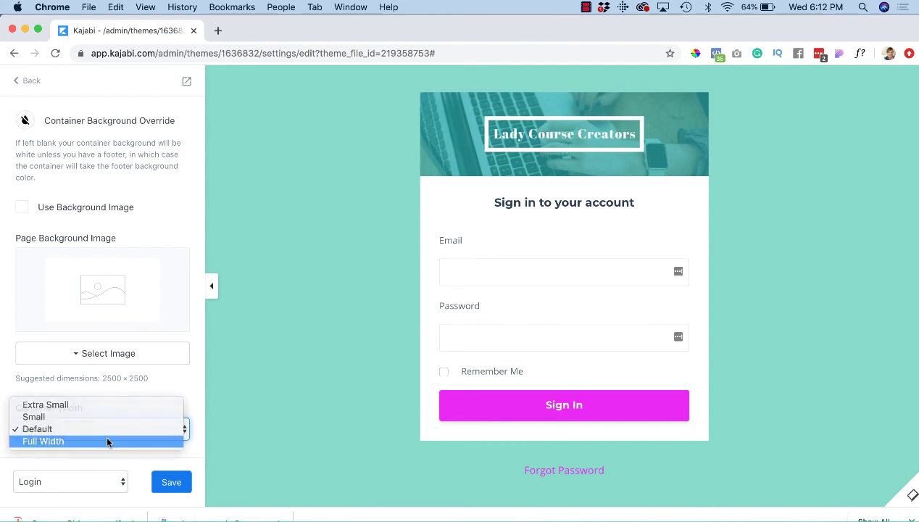
click(171, 482)
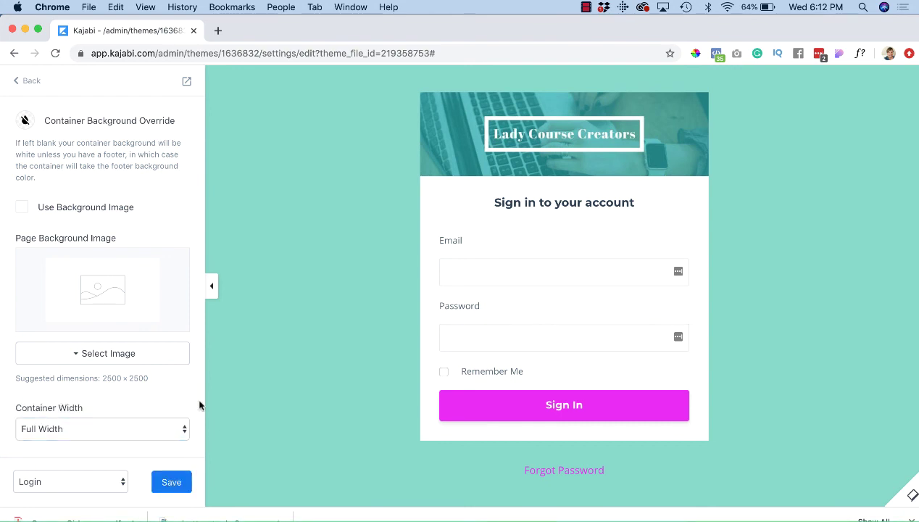
click(132, 429)
click(127, 416)
click(171, 482)
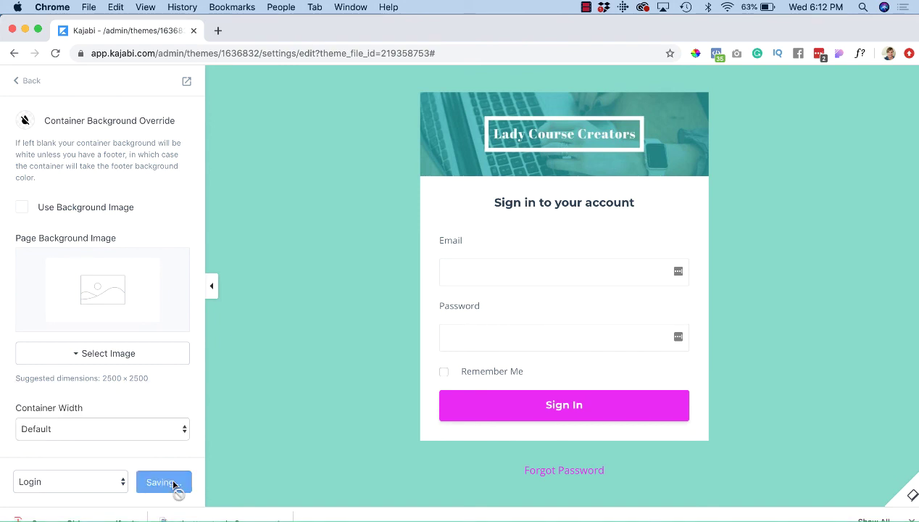
click(23, 81)
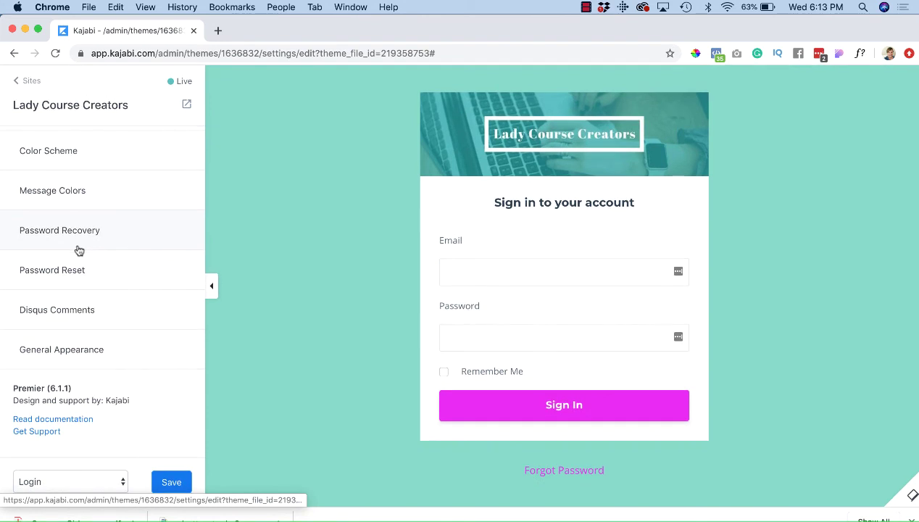
scroll(77, 249, up, 3)
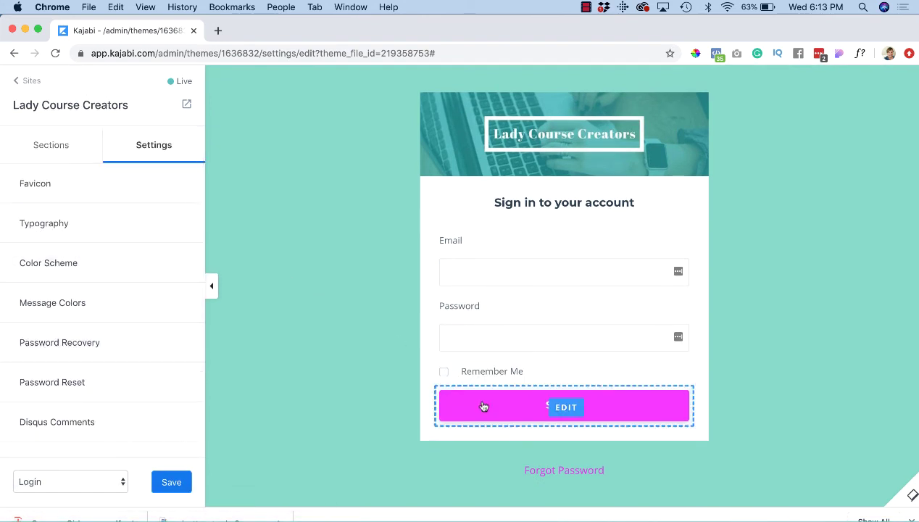
click(566, 408)
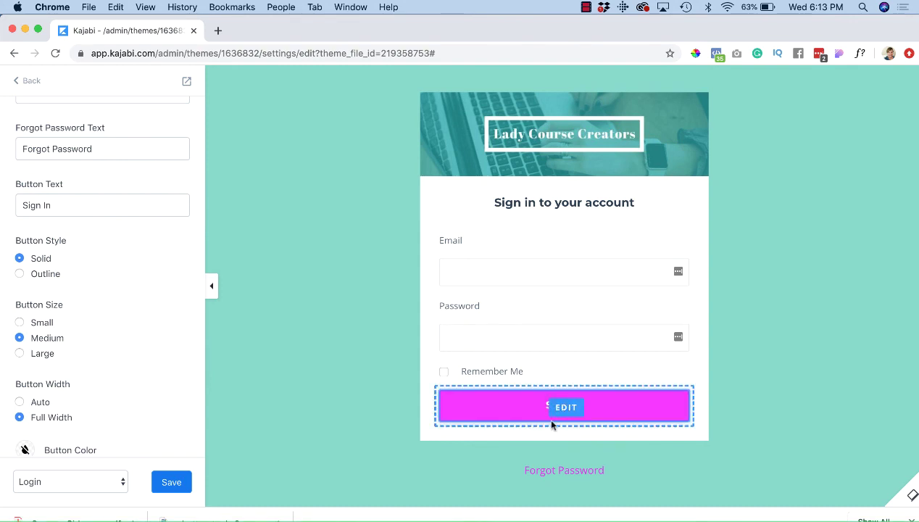
scroll(126, 371, up, 8)
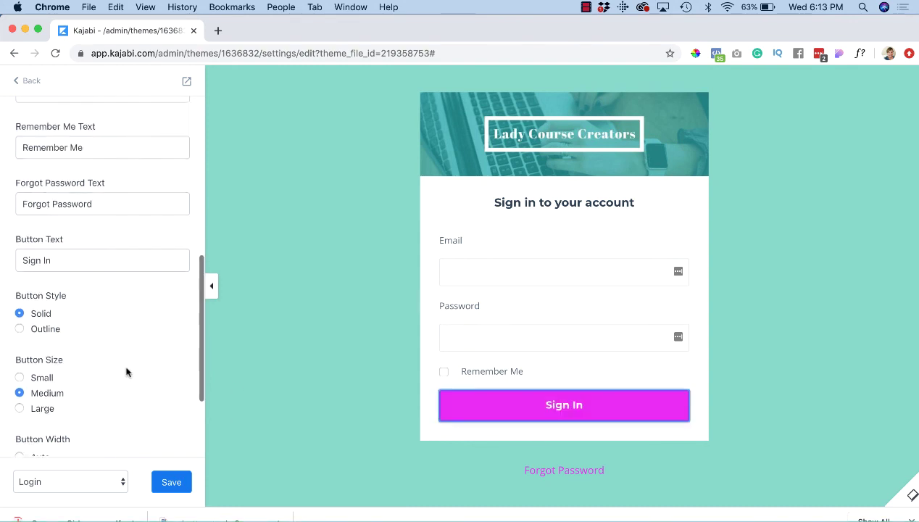
scroll(127, 371, up, 4)
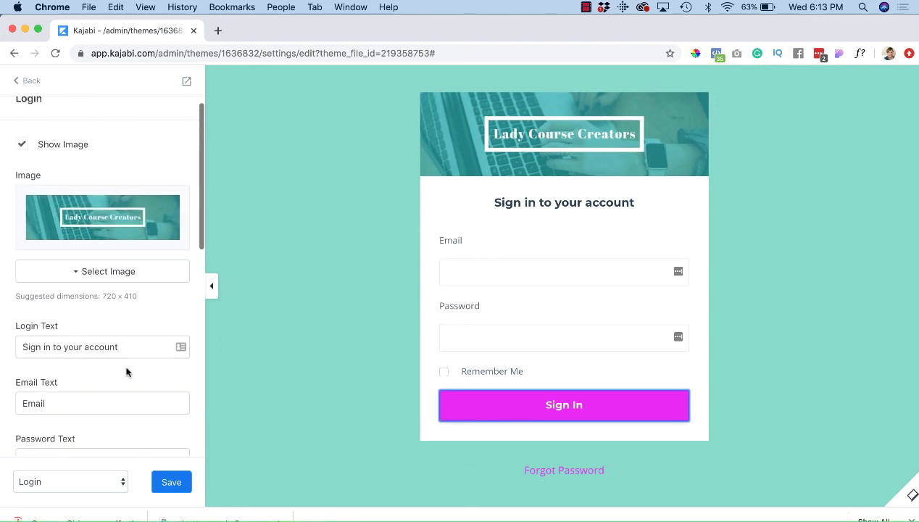
scroll(122, 356, down, 5)
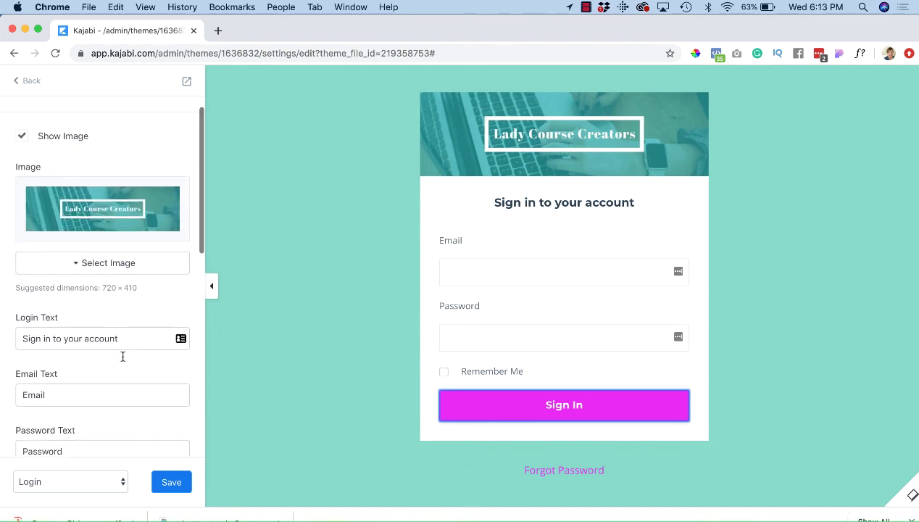
scroll(108, 381, down, 8)
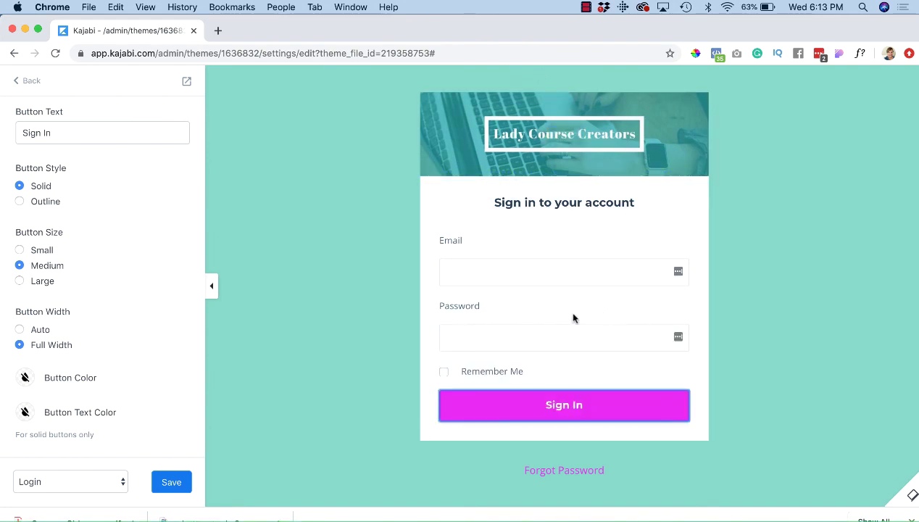
click(169, 483)
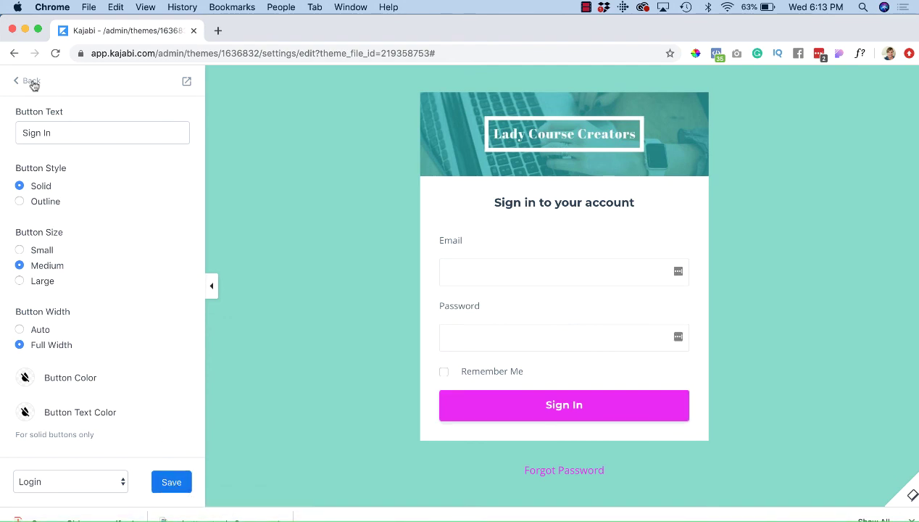
click(31, 83)
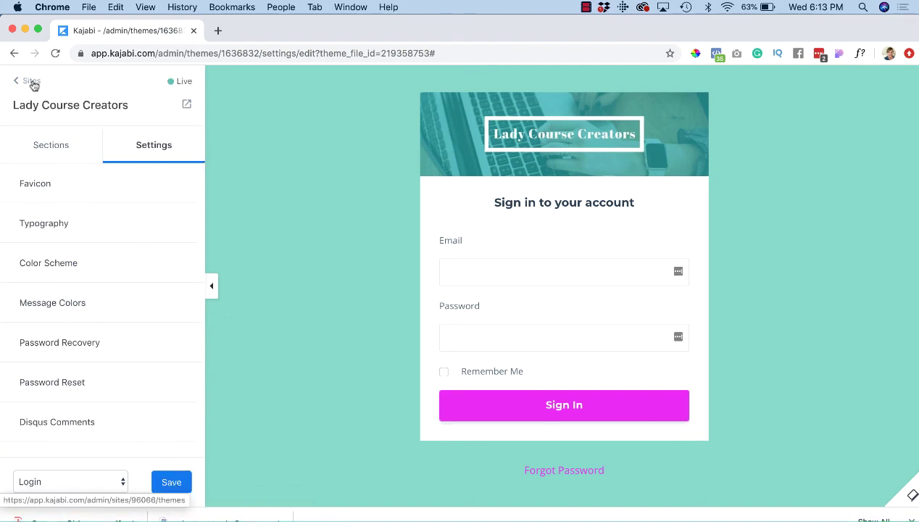